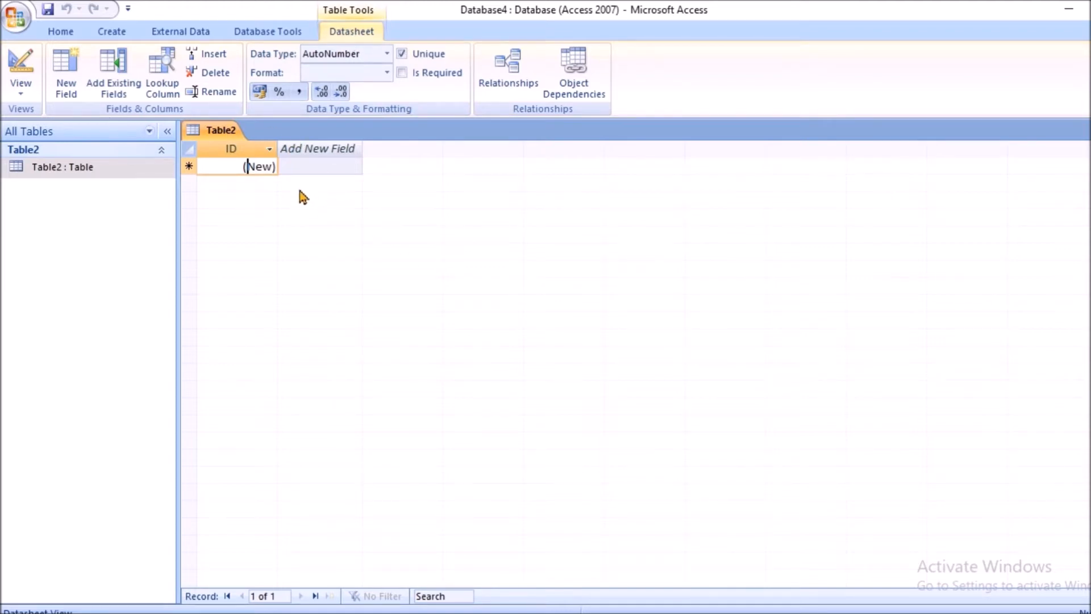
# Step: Switch the new table to Design View, saving it under the name "pg 39"
pyautogui.click(300, 166)
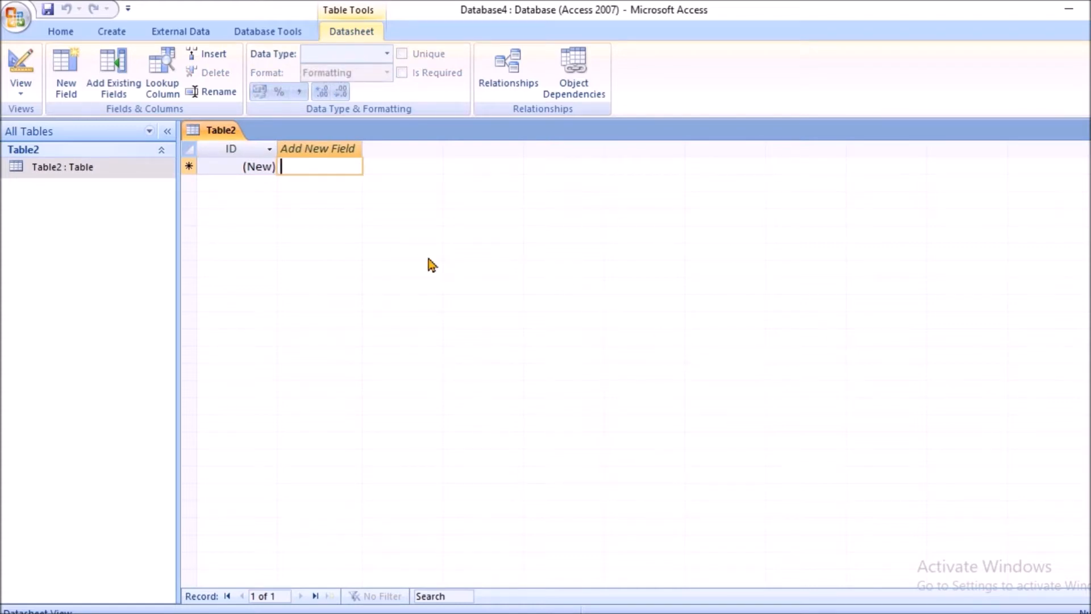
pyautogui.click(22, 101)
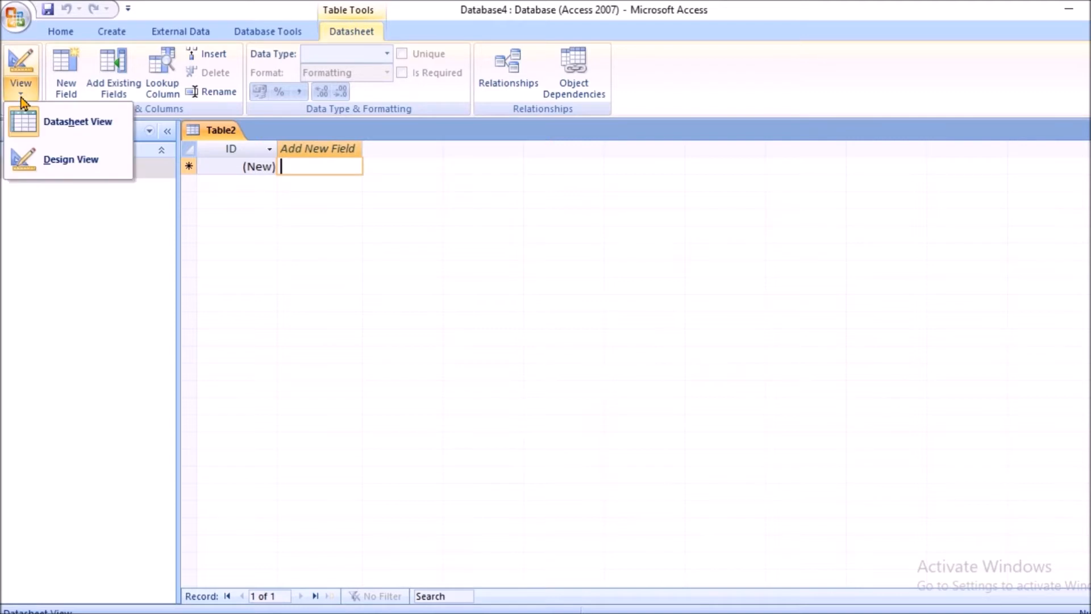
pyautogui.click(57, 168)
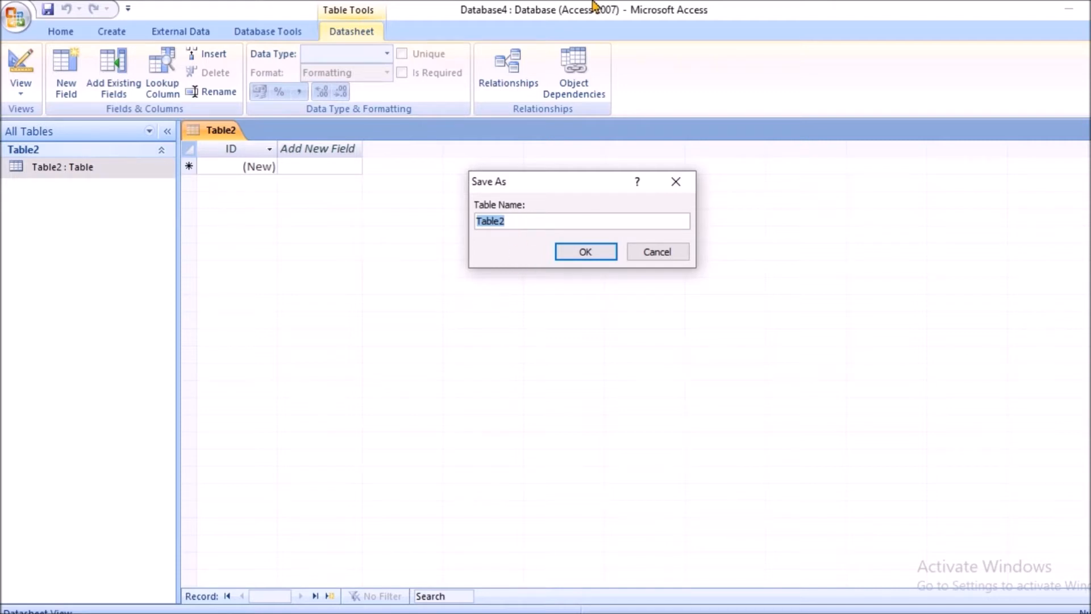
pyautogui.write('pg 39')
pyautogui.click(586, 253)
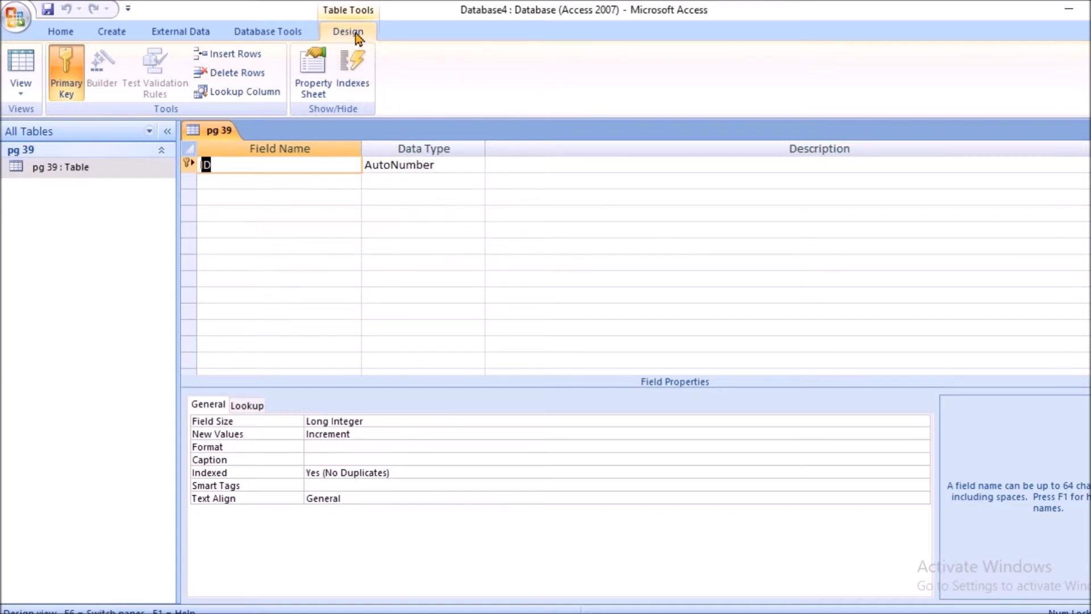
# Step: Return the pg 39 table to Datasheet View and show its datasheet tools
pyautogui.click(32, 100)
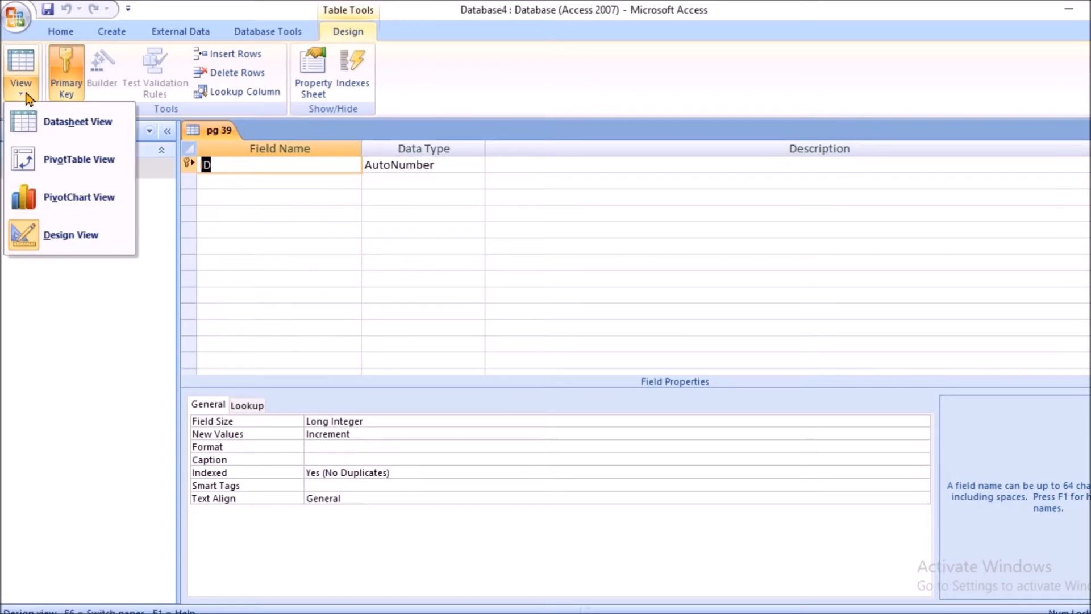
pyautogui.click(39, 123)
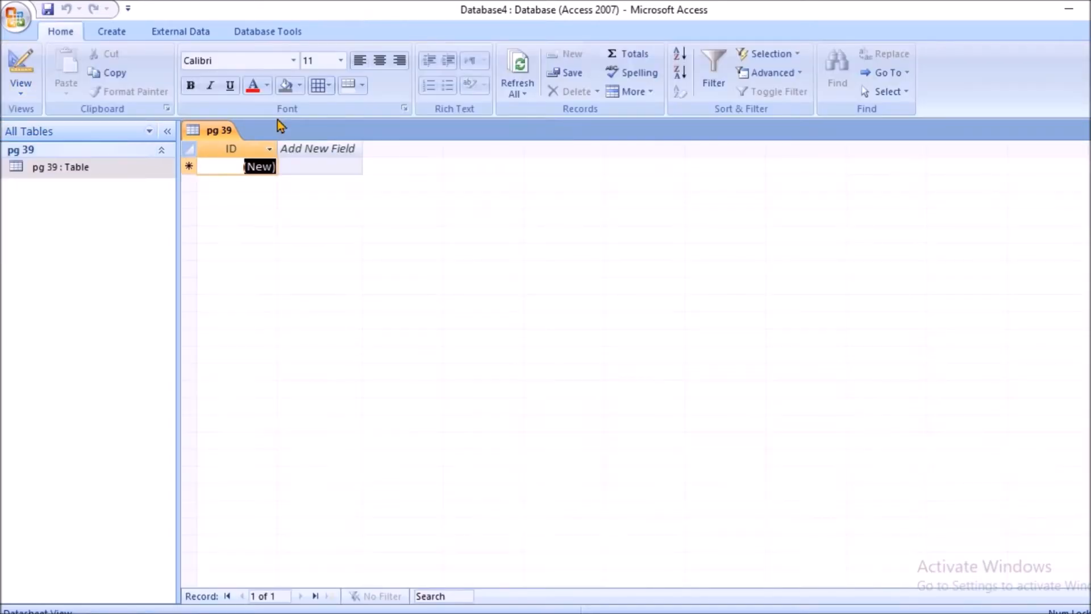
pyautogui.click(354, 30)
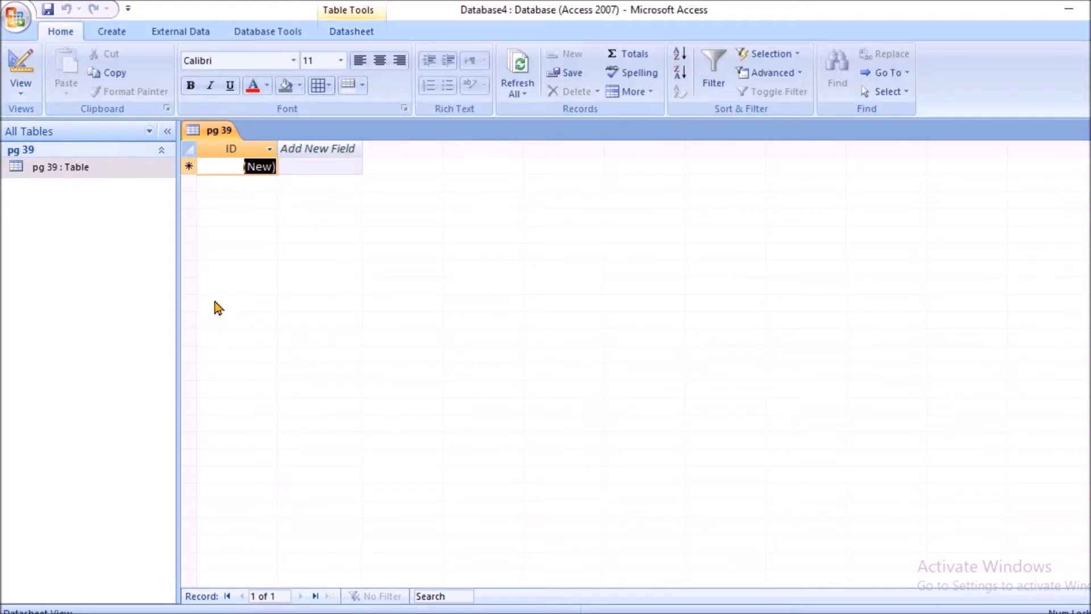
# Step: Save the pg 39 table and switch it to Design View
pyautogui.rightClick(209, 134)
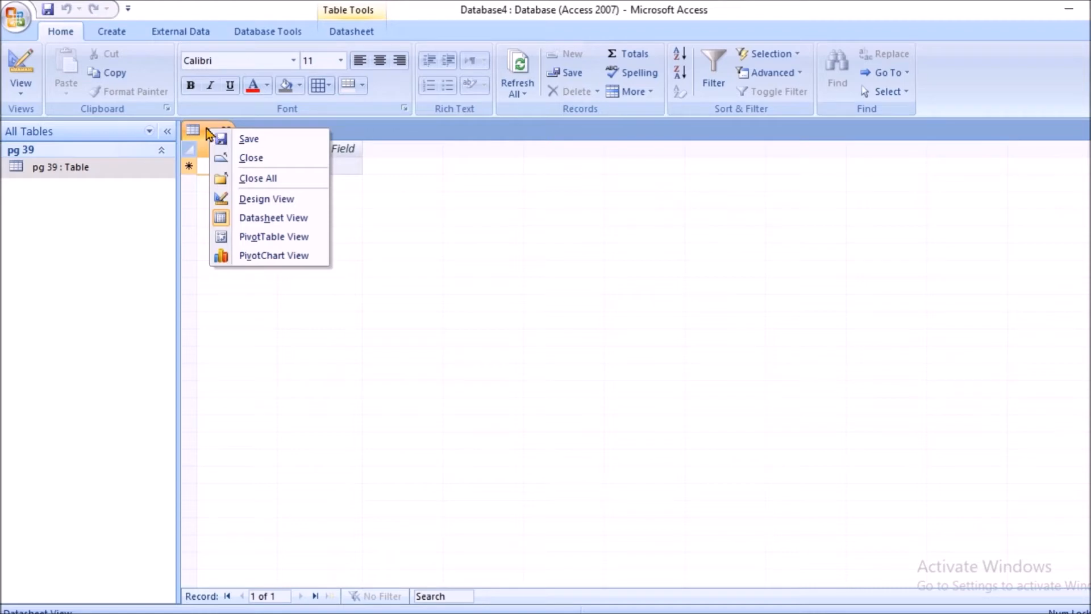
pyautogui.click(262, 143)
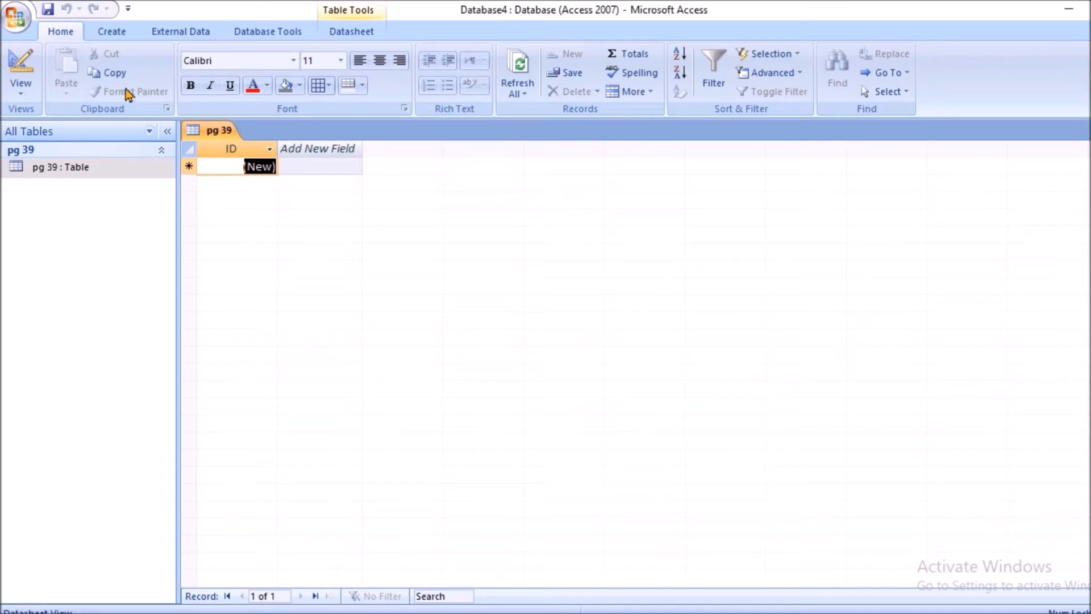
pyautogui.click(14, 20)
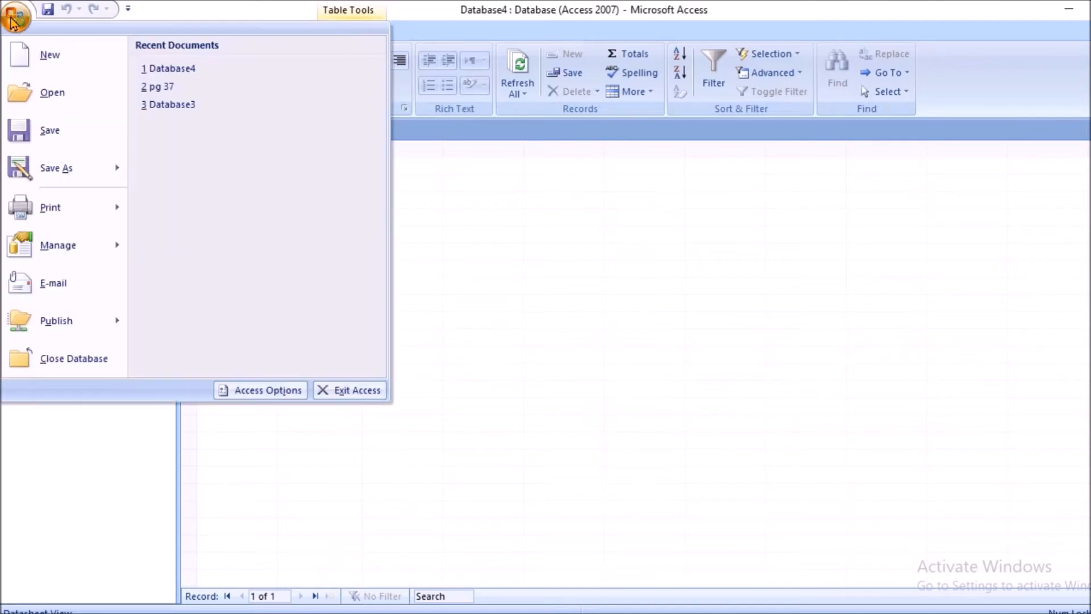
pyautogui.click(42, 139)
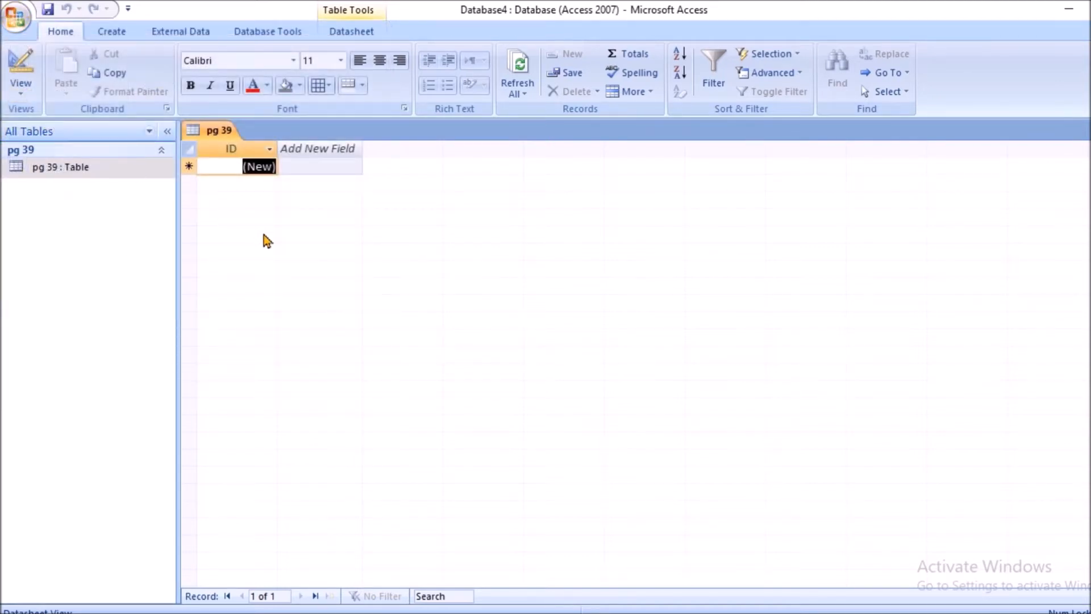
pyautogui.click(49, 12)
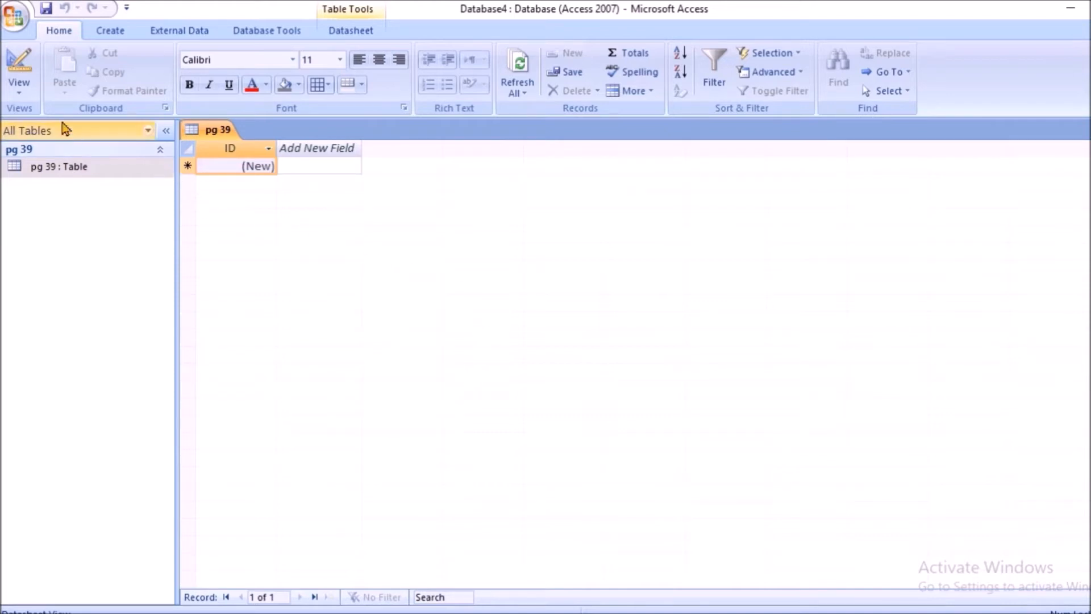
pyautogui.click(26, 96)
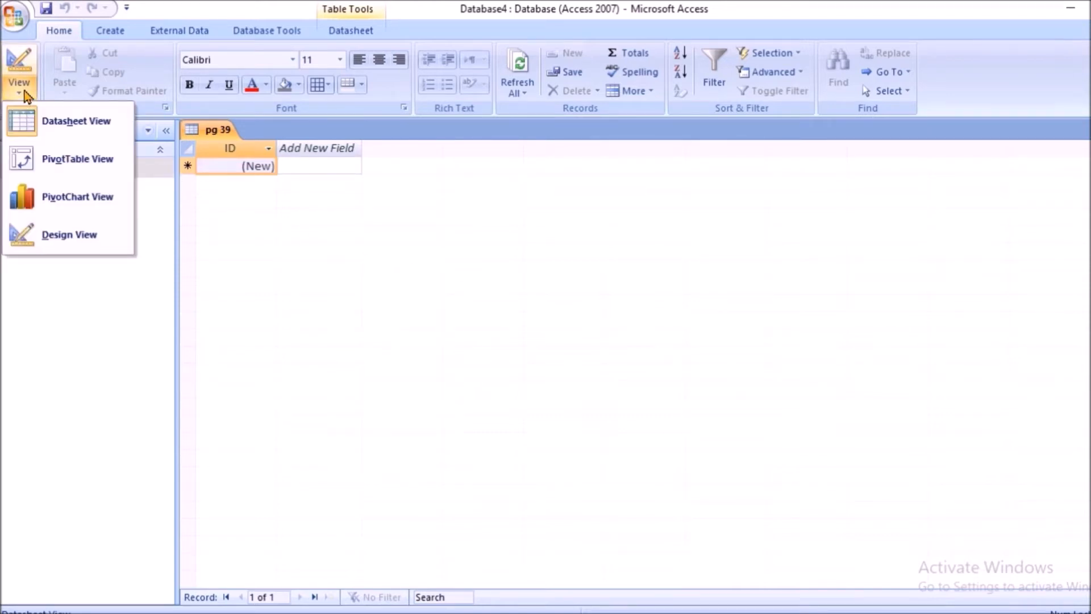
pyautogui.click(88, 246)
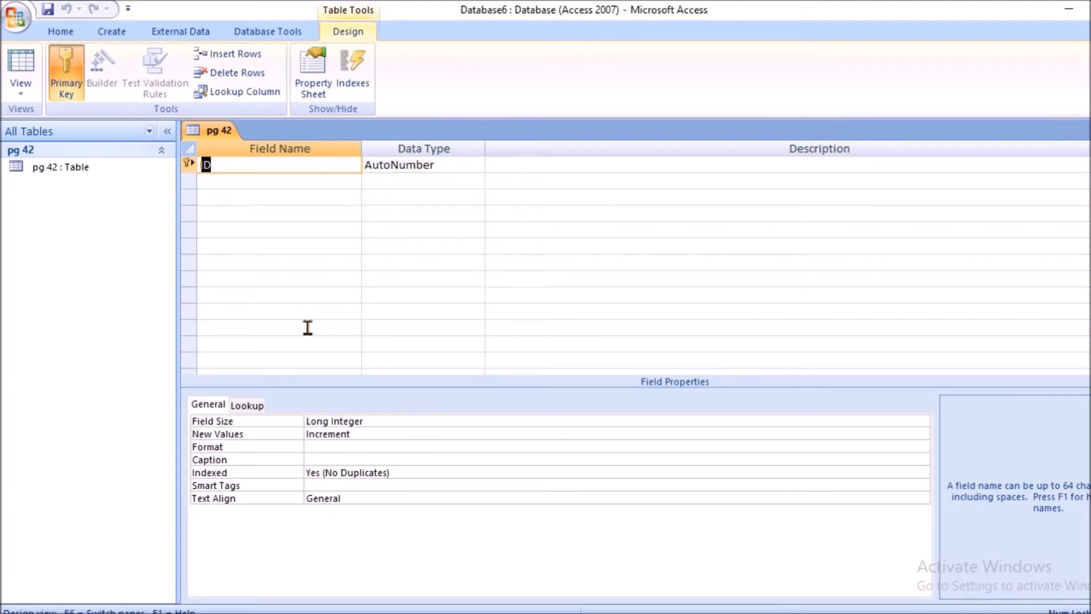
# Step: Rename the ID field of the pg 42 table to "Roll No"
pyautogui.click(240, 211)
pyautogui.click(235, 163)
pyautogui.press('BackSpace')
pyautogui.press('BackSpace')
pyautogui.write('Roo')
pyautogui.press('BackSpace')
pyautogui.write('ll NO')
pyautogui.press('BackSpace')
pyautogui.write('o')
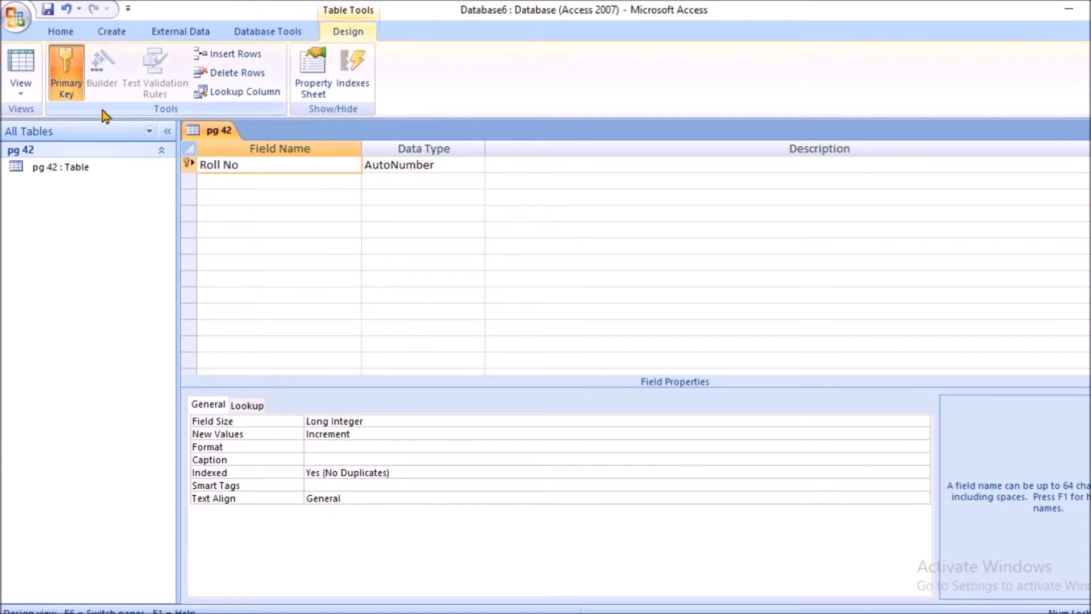
# Step: Remove the primary key from the Roll No field, keeping its AutoNumber data type
pyautogui.click(248, 184)
pyautogui.click(256, 170)
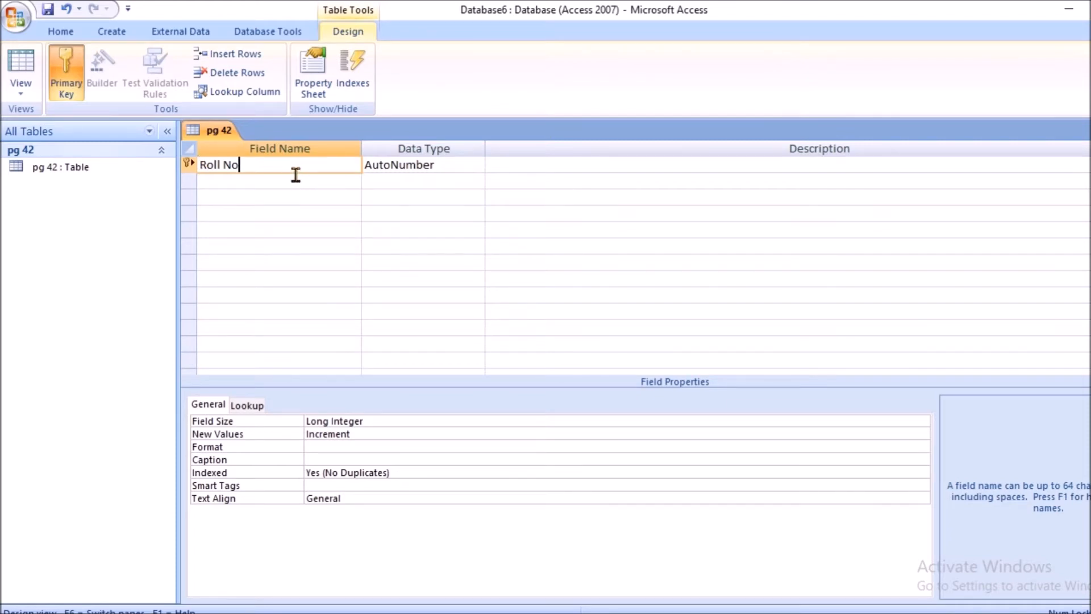
pyautogui.click(62, 80)
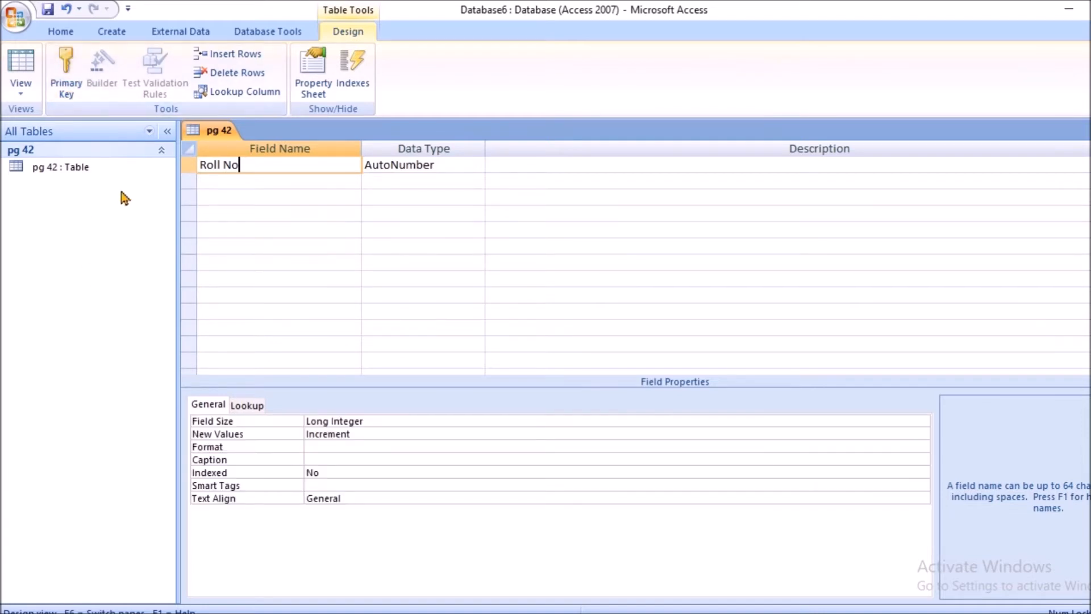
pyautogui.click(73, 84)
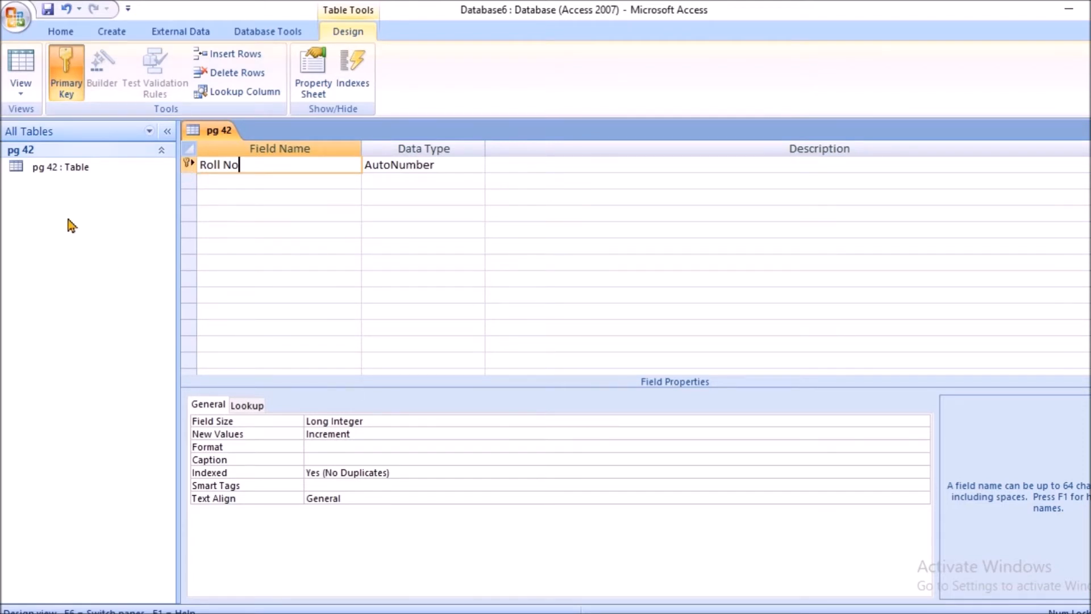
pyautogui.click(66, 73)
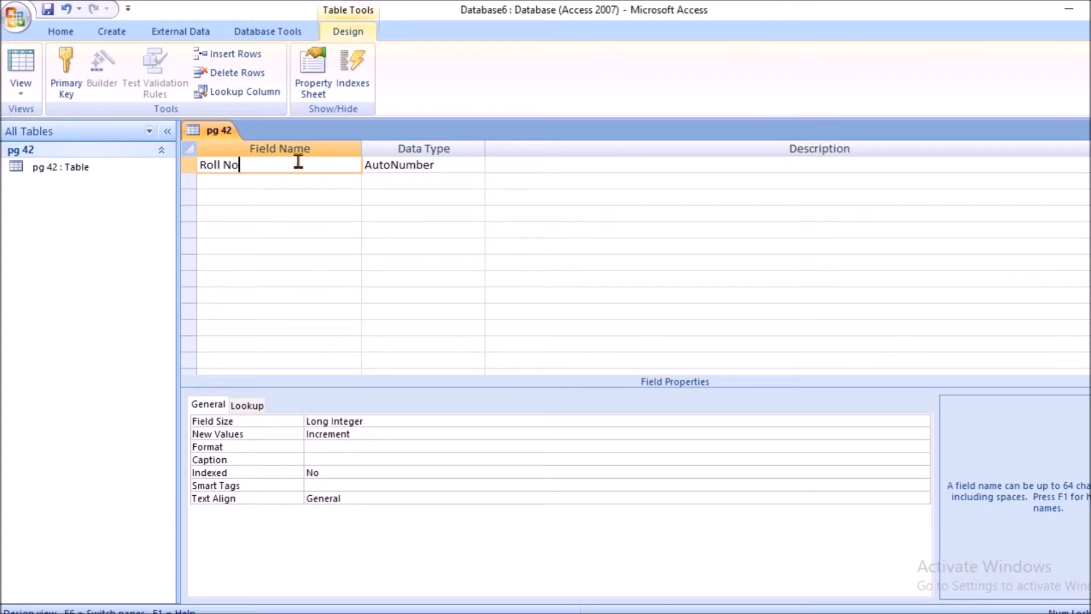
pyautogui.click(455, 164)
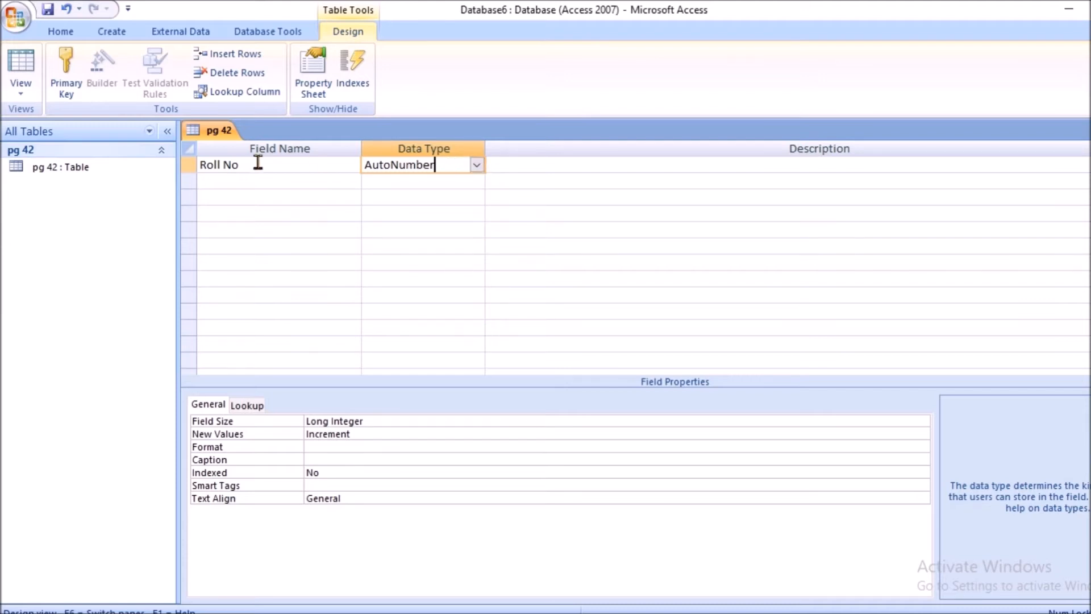
# Step: Add a field named "Name of Students" below Roll No with the Text data type
pyautogui.click(255, 181)
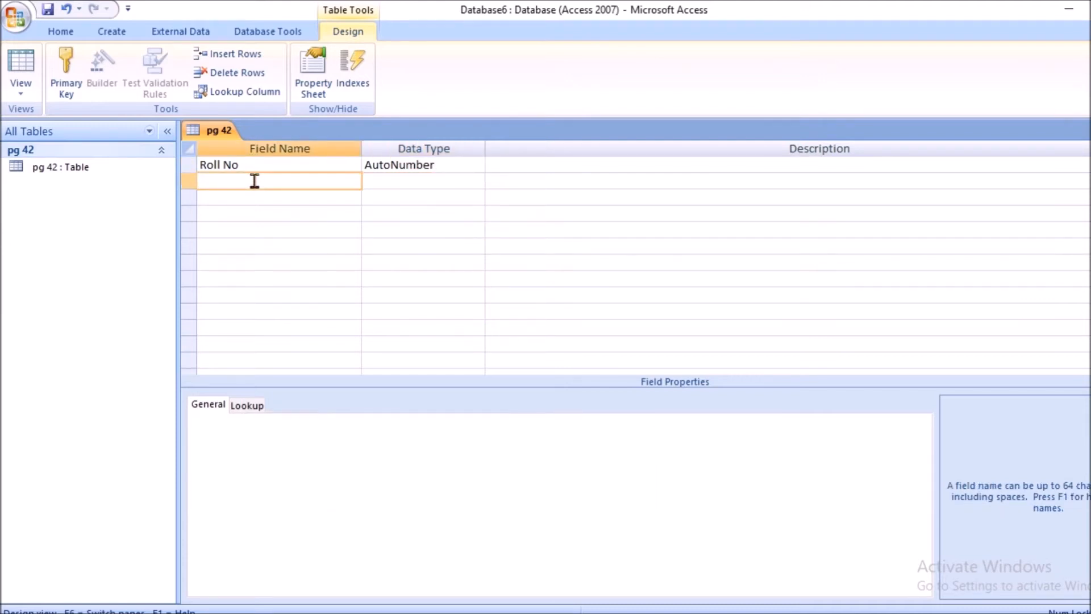
pyautogui.write('Name of Students')
pyautogui.click(435, 179)
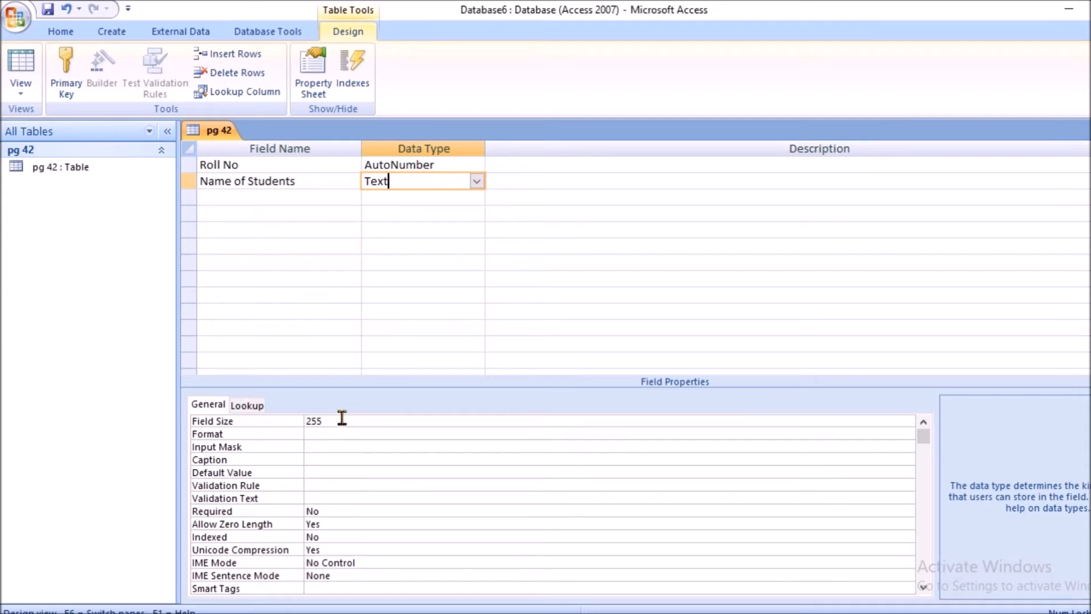
# Step: Add a field named "Date of Birth" with the Date/Time data type
pyautogui.click(273, 202)
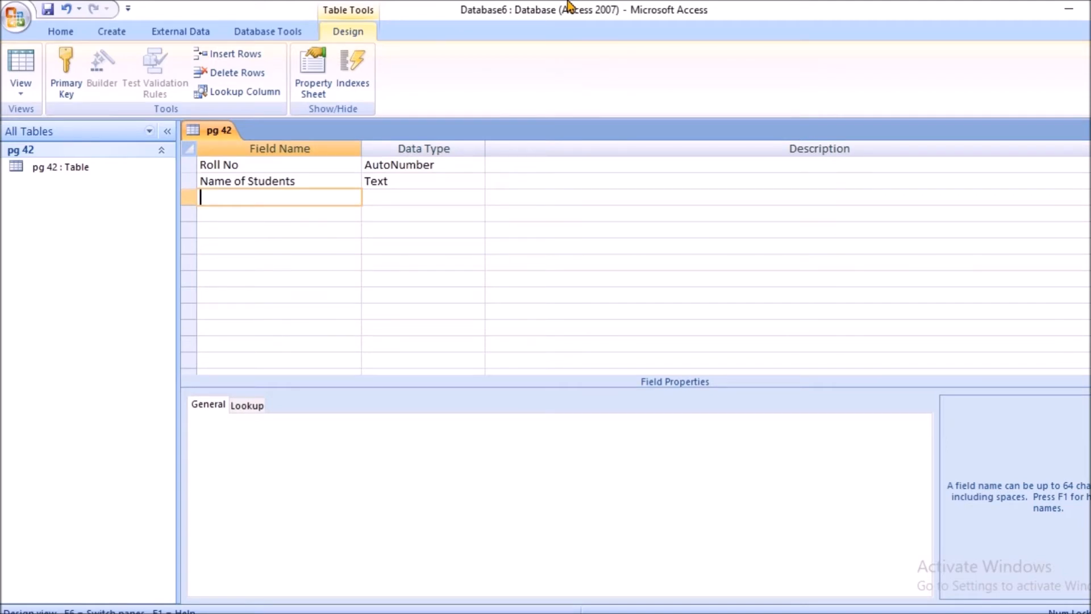
pyautogui.write('Date of Birth')
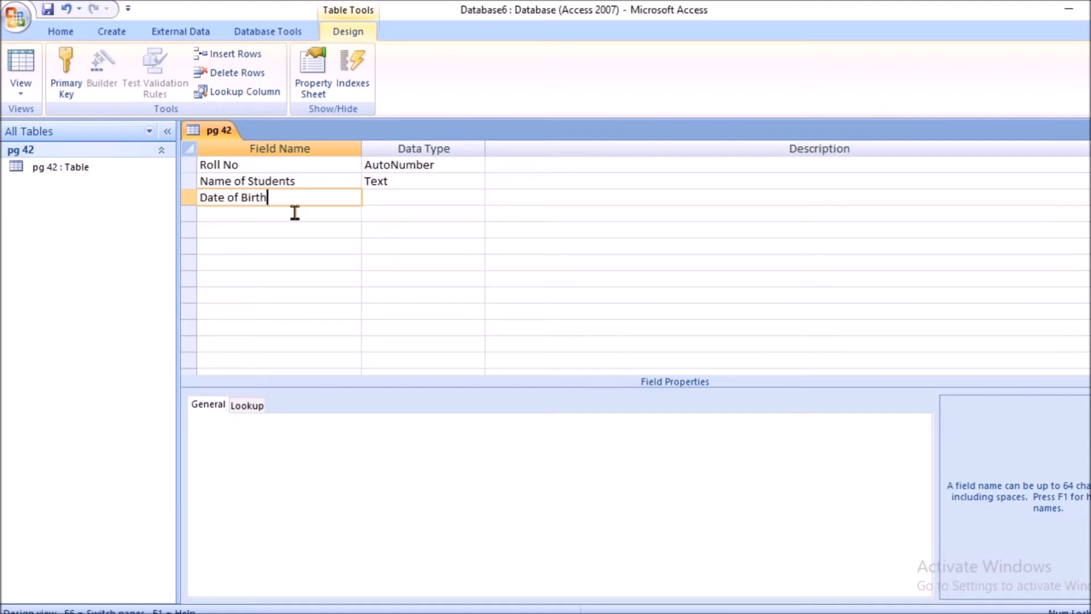
pyautogui.click(419, 197)
pyautogui.click(477, 198)
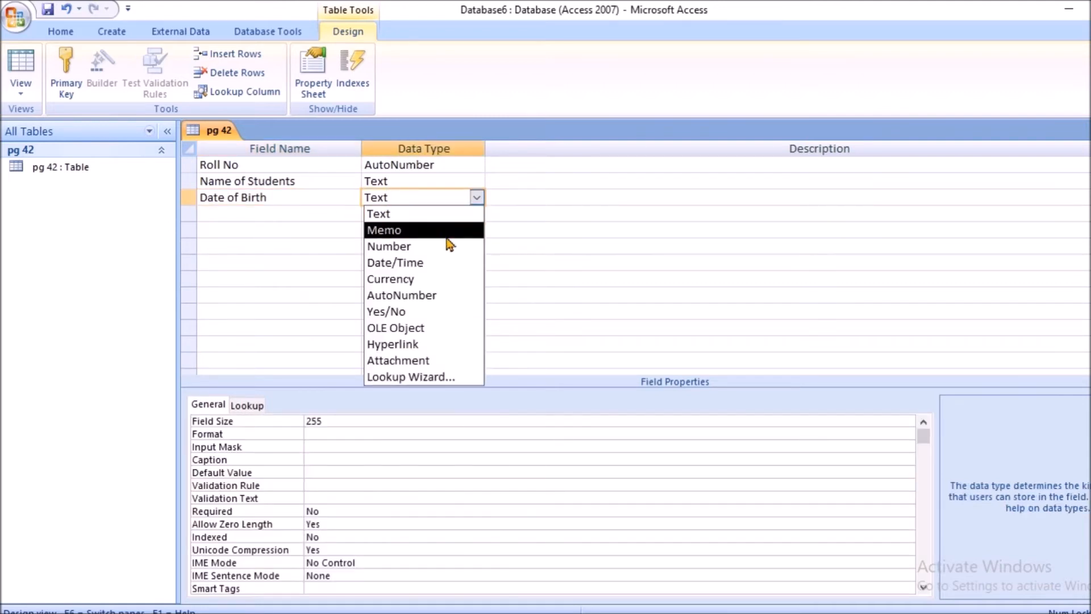
pyautogui.click(421, 263)
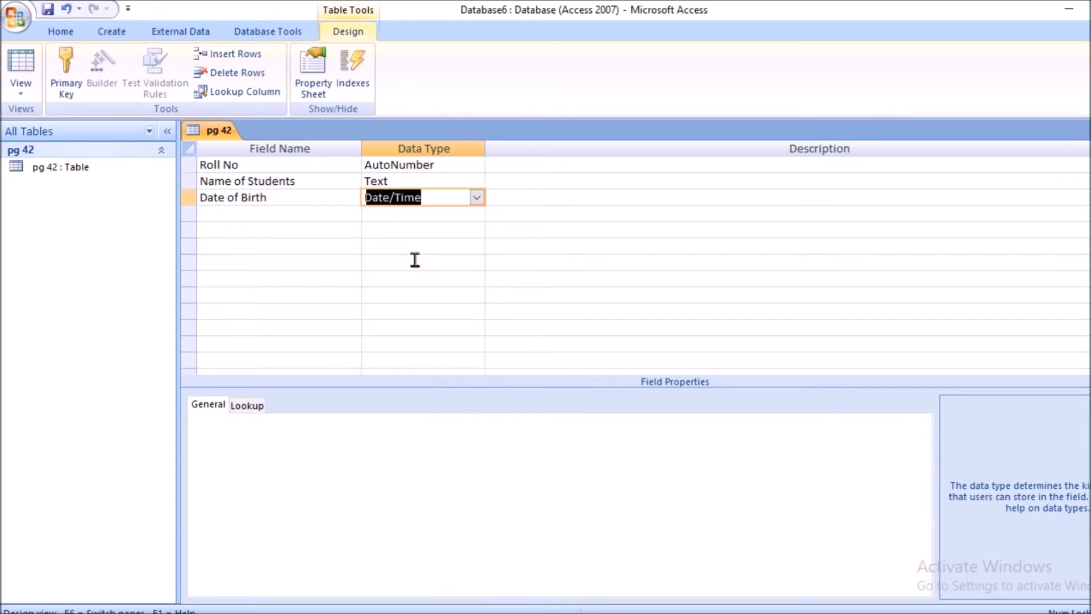
# Step: Add a field named "Marks Obtained" with the Number data type
pyautogui.click(261, 221)
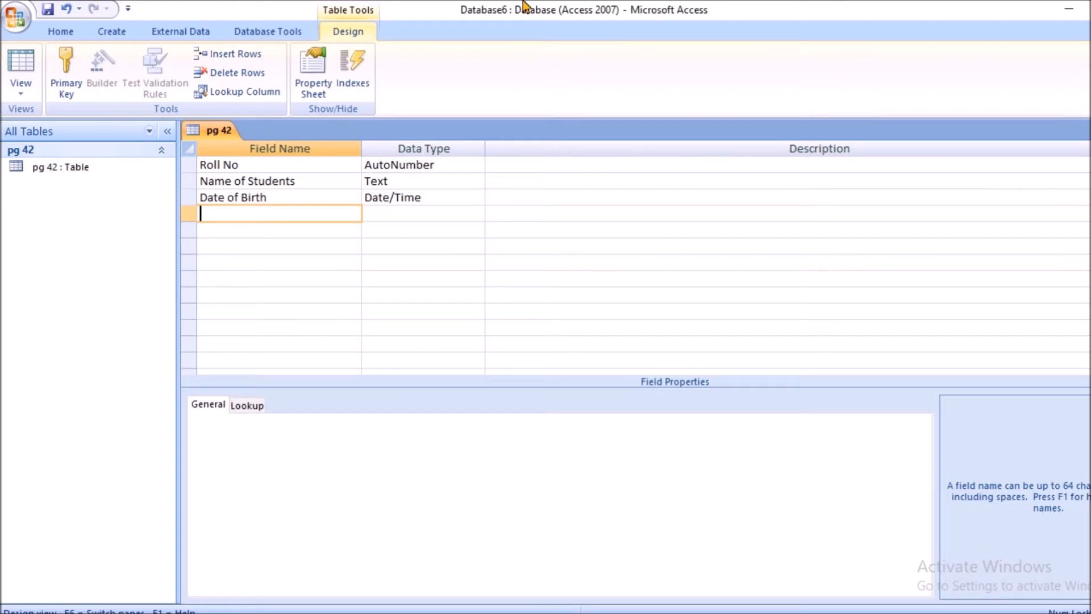
pyautogui.write('Marks Obtained')
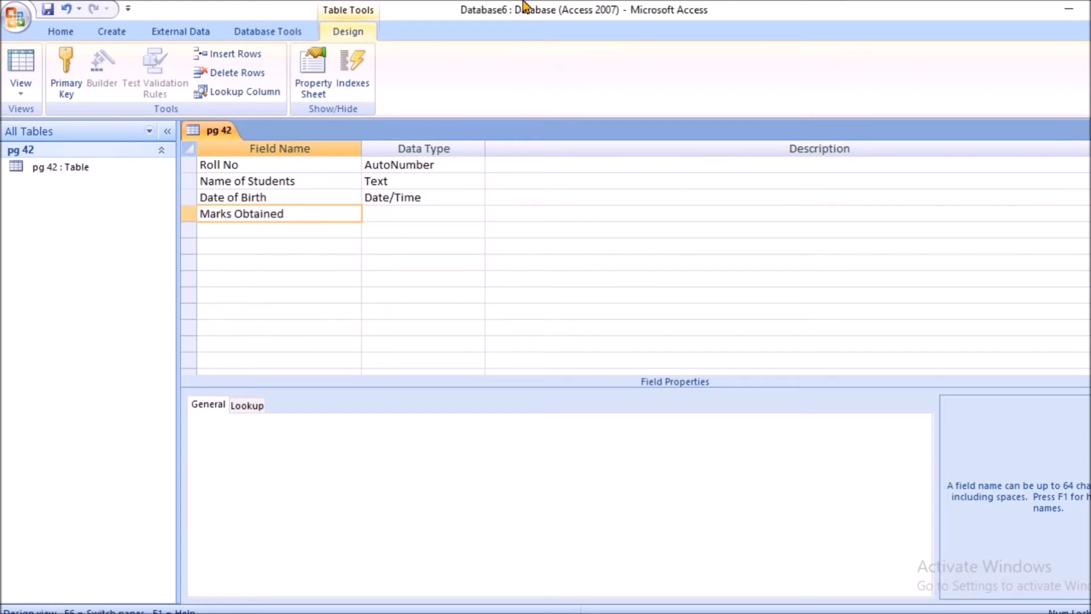
pyautogui.click(421, 214)
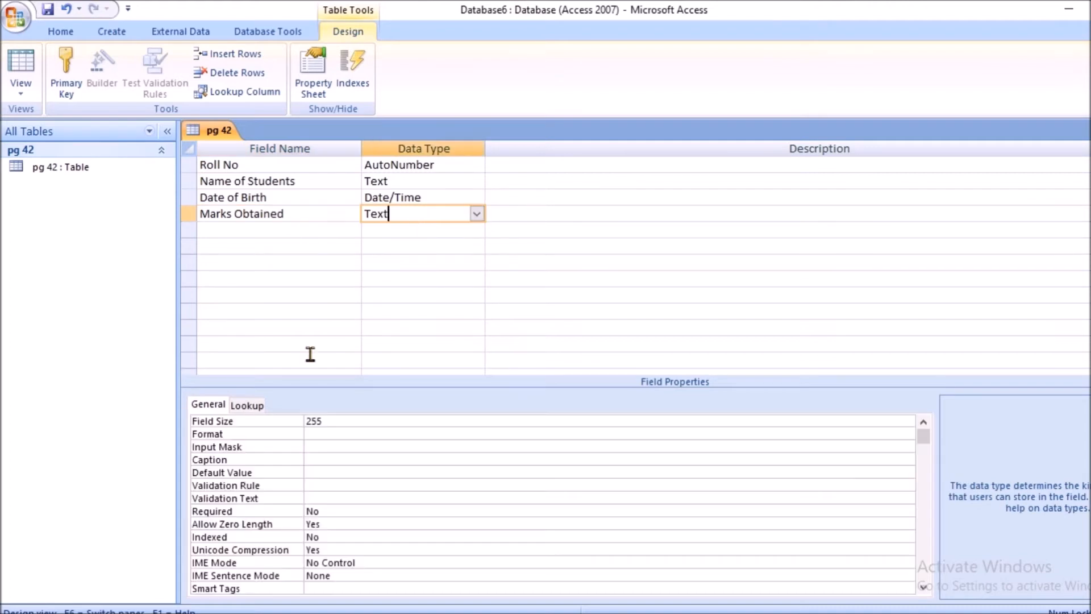
pyautogui.click(477, 214)
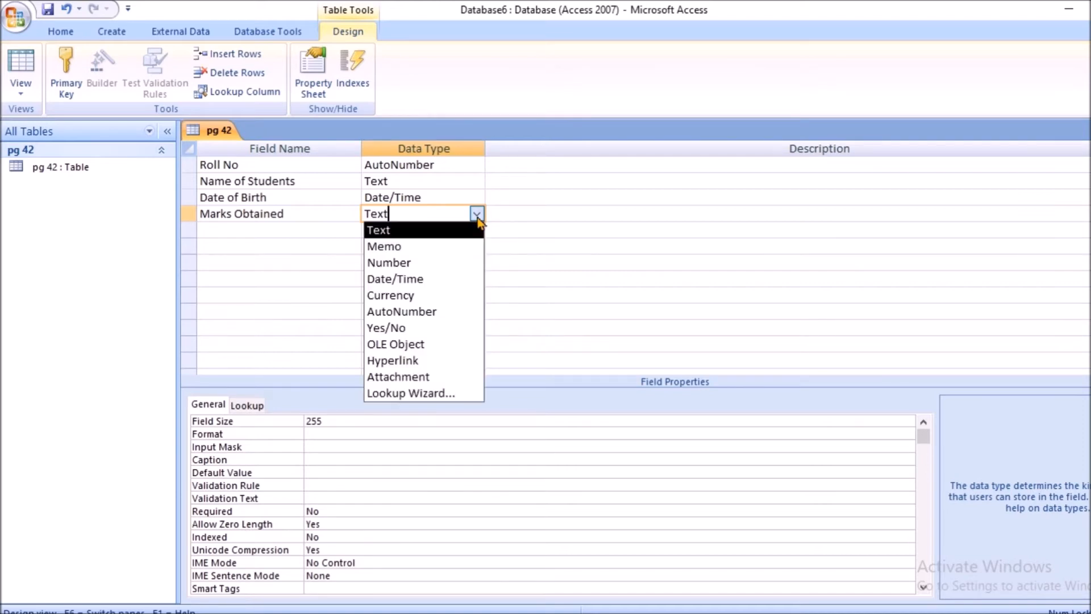
pyautogui.click(462, 261)
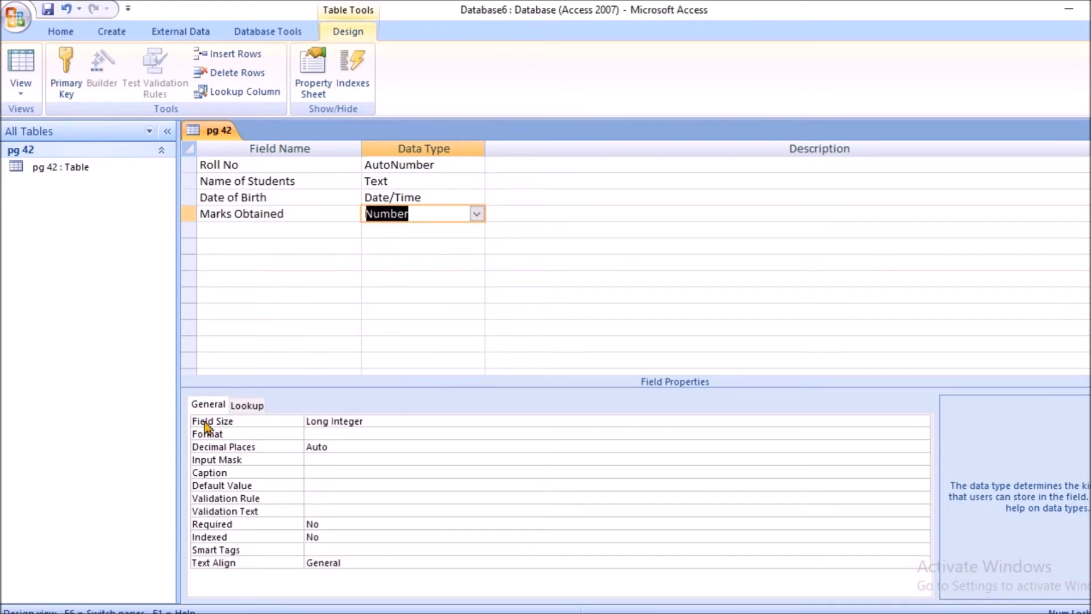
# Step: Add a field named "Scholarship Recieved" below Marks Obtained with the Yes/No data type
pyautogui.click(237, 231)
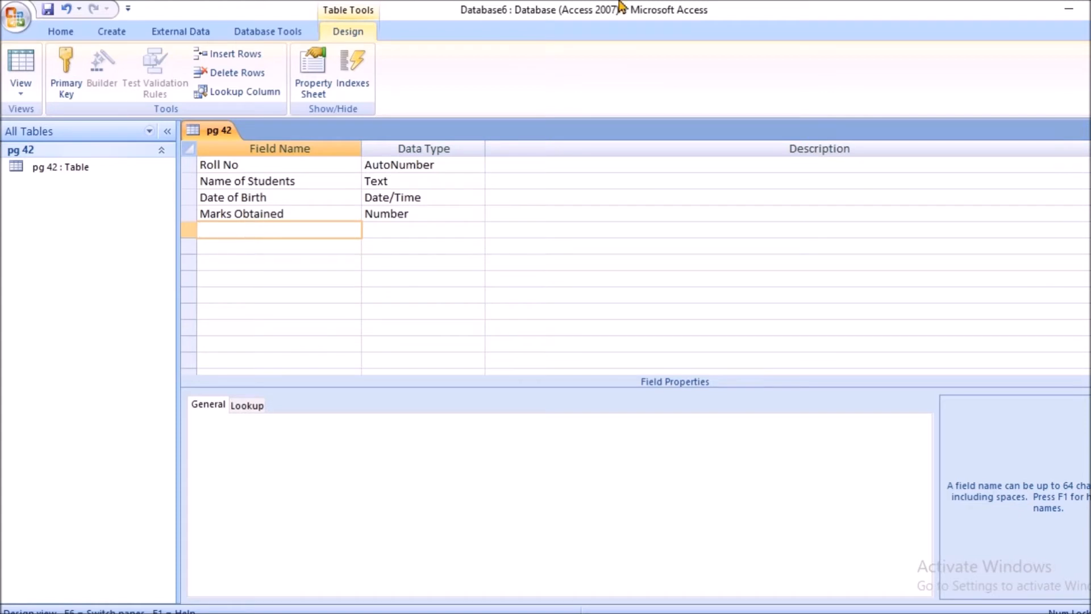
pyautogui.write('Schola')
pyautogui.write('rsi')
pyautogui.write('hip ')
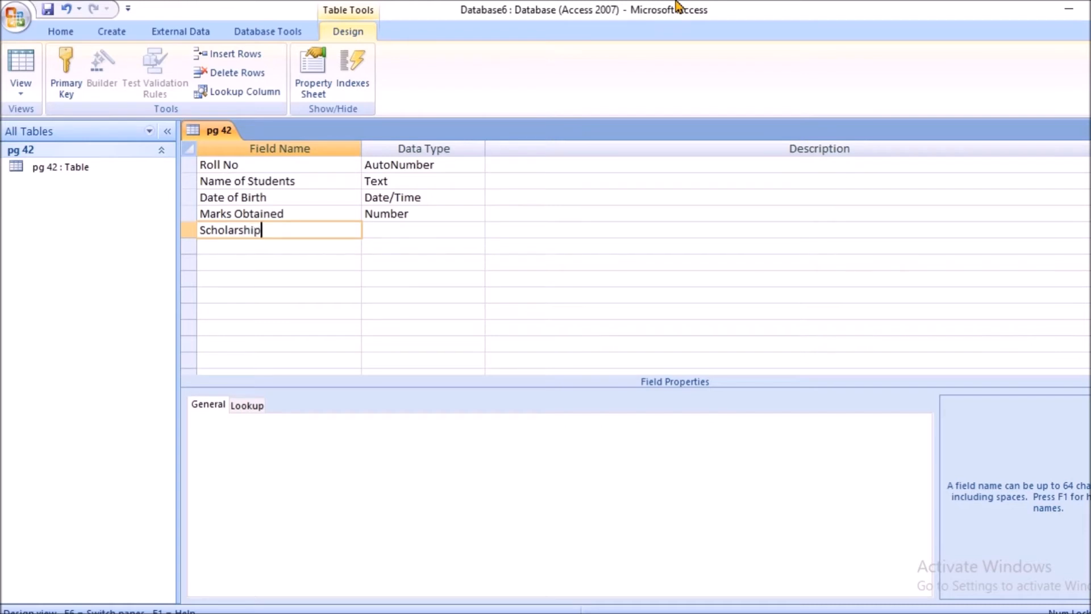
pyautogui.write('Recievie')
pyautogui.press('BackSpace')
pyautogui.press('BackSpace')
pyautogui.write('ed')
pyautogui.click(460, 231)
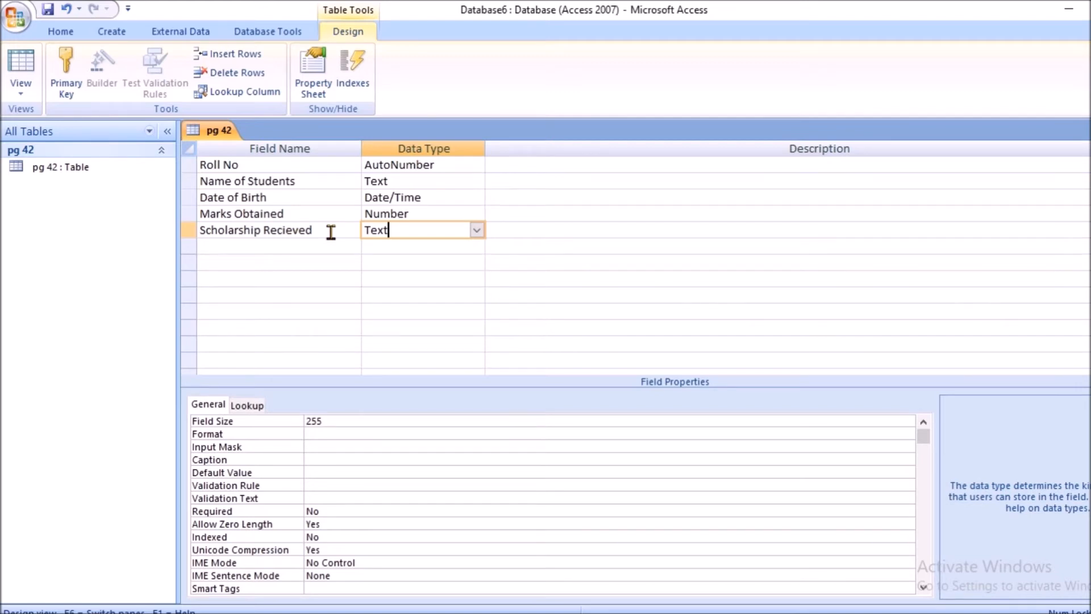
pyautogui.click(477, 230)
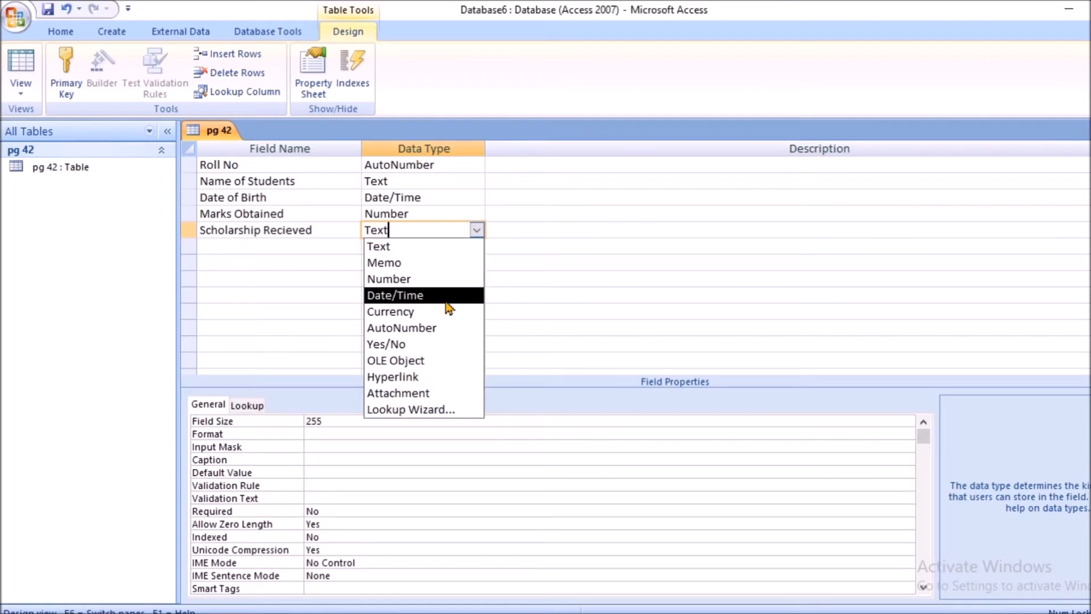
pyautogui.click(435, 343)
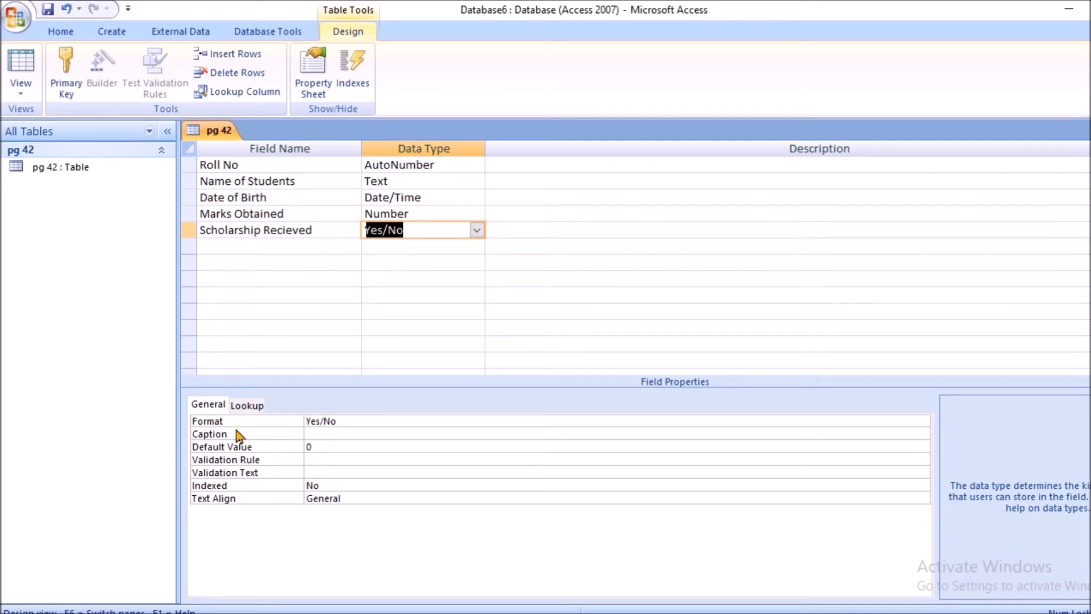
# Step: Choose Check Box as the lookup display control for the Scholarship Recieved field and return to its general properties
pyautogui.click(245, 405)
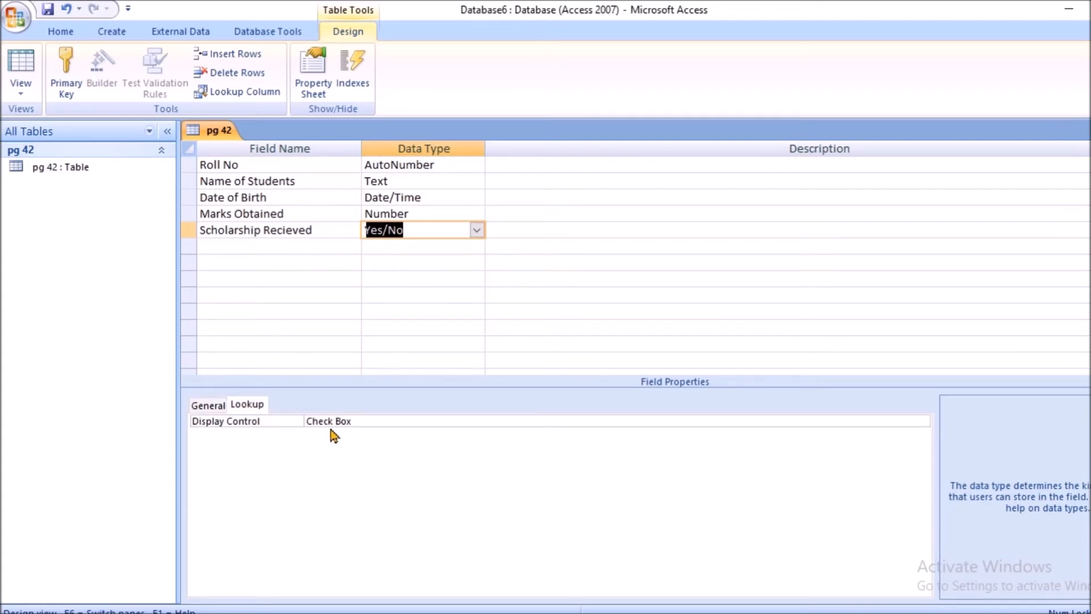
pyautogui.click(532, 421)
pyautogui.click(921, 420)
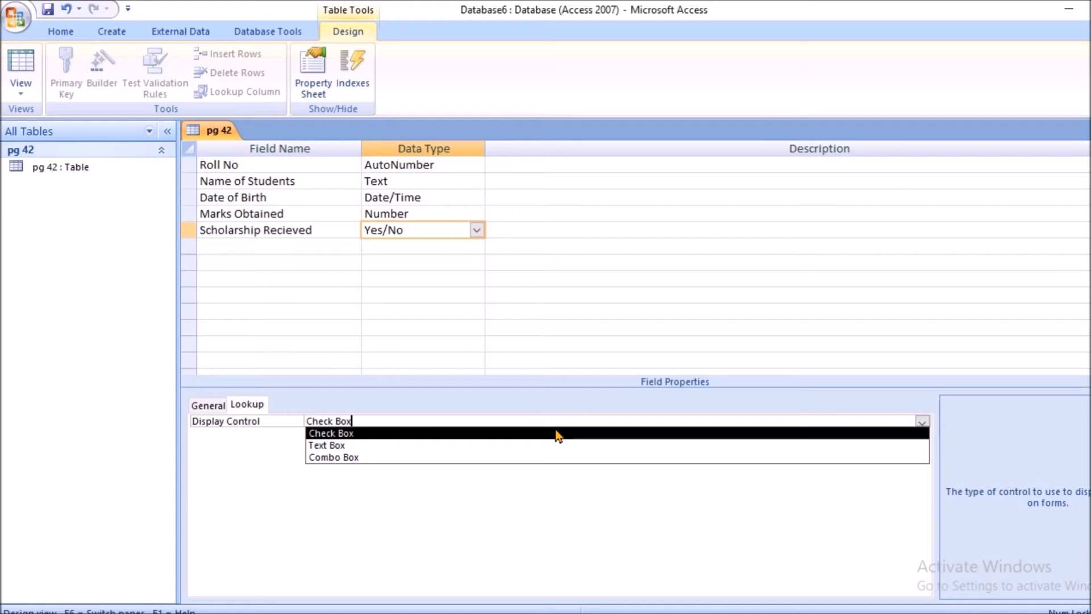
pyautogui.click(556, 434)
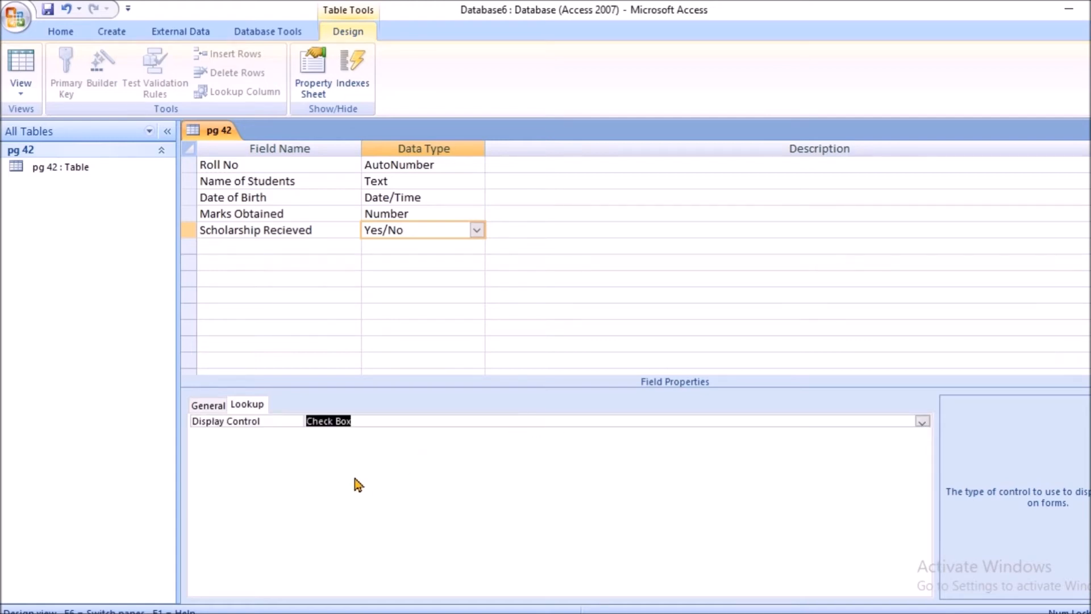
pyautogui.click(217, 405)
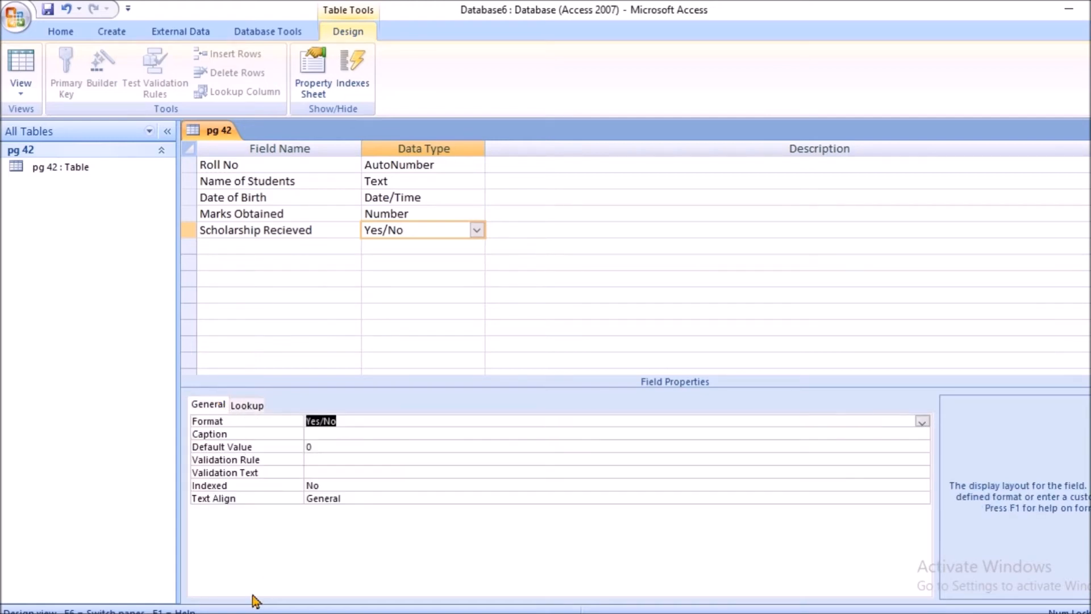
# Step: Add a field named "Fees Per Month" below Scholarship Recieved with the Currency data type
pyautogui.click(258, 248)
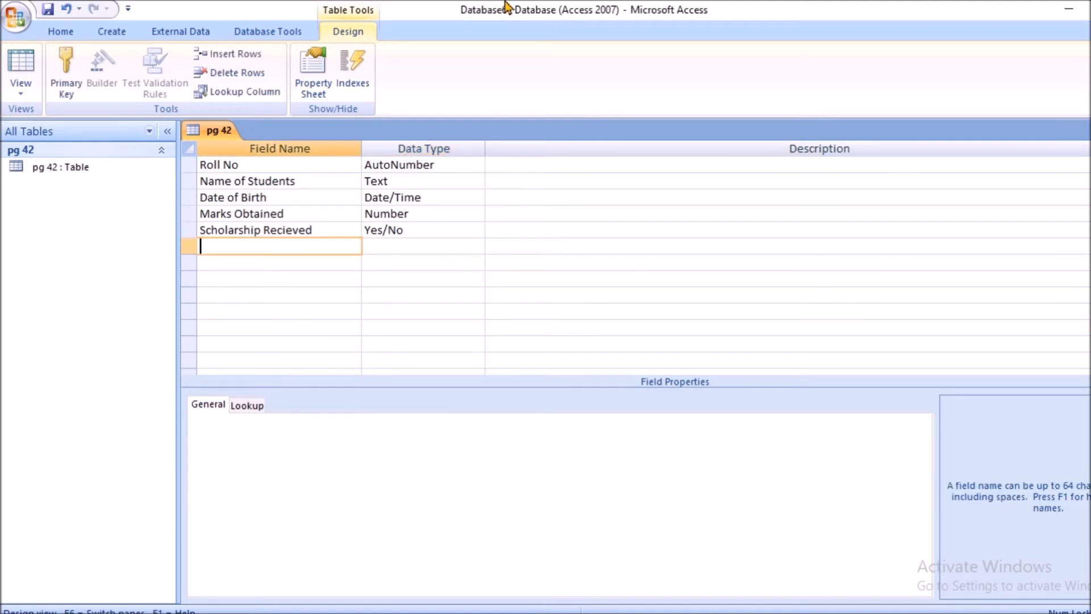
pyautogui.write('Fees Per Month')
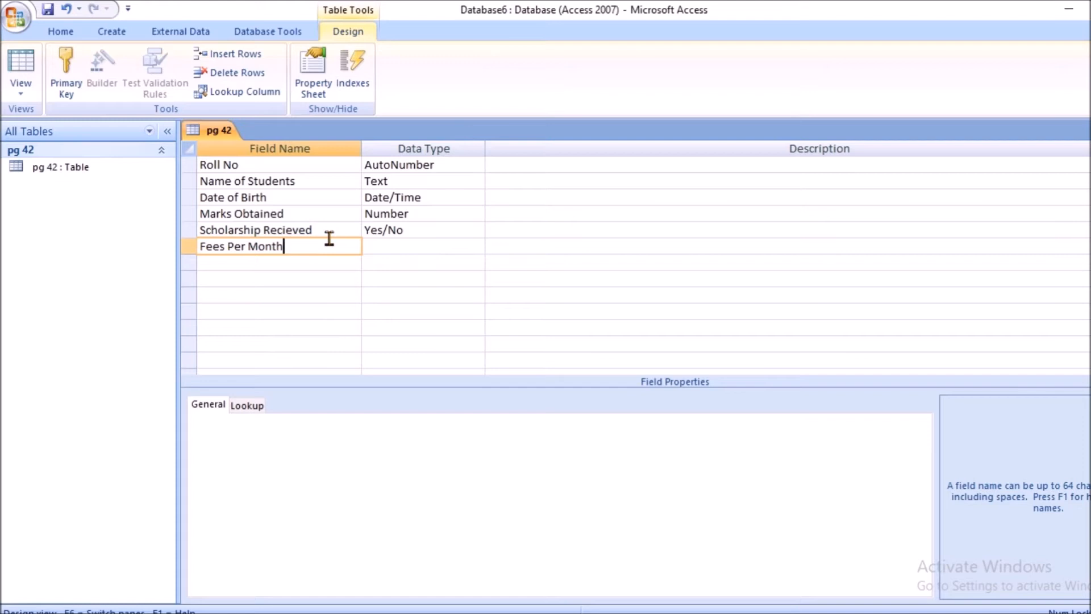
pyautogui.click(390, 246)
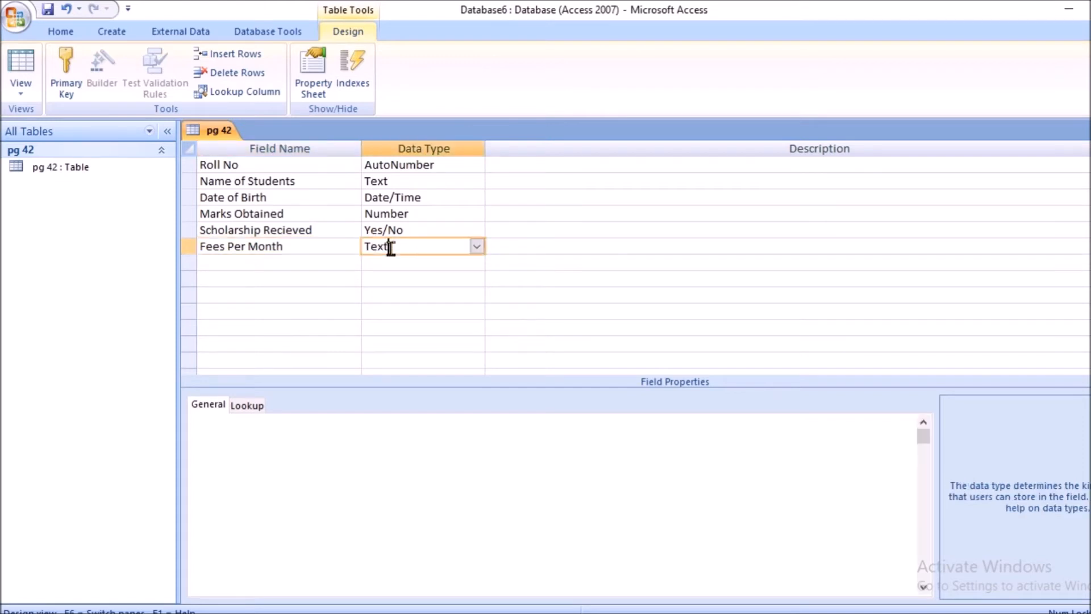
pyautogui.click(475, 247)
pyautogui.click(422, 326)
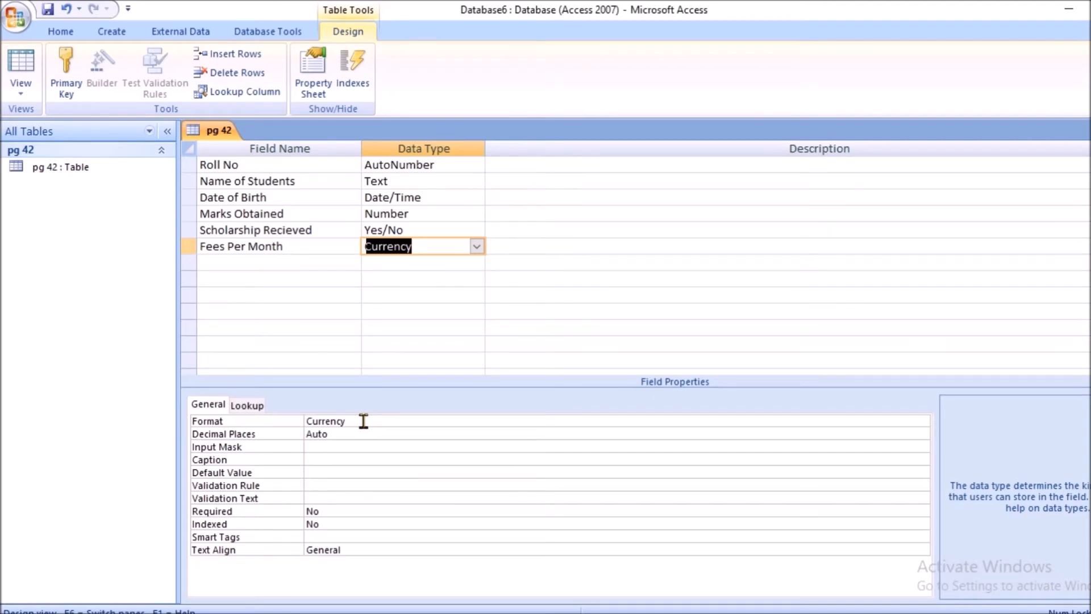
# Step: Set the Fees Per Month field's format to Currency and its decimal places to 2
pyautogui.click(363, 421)
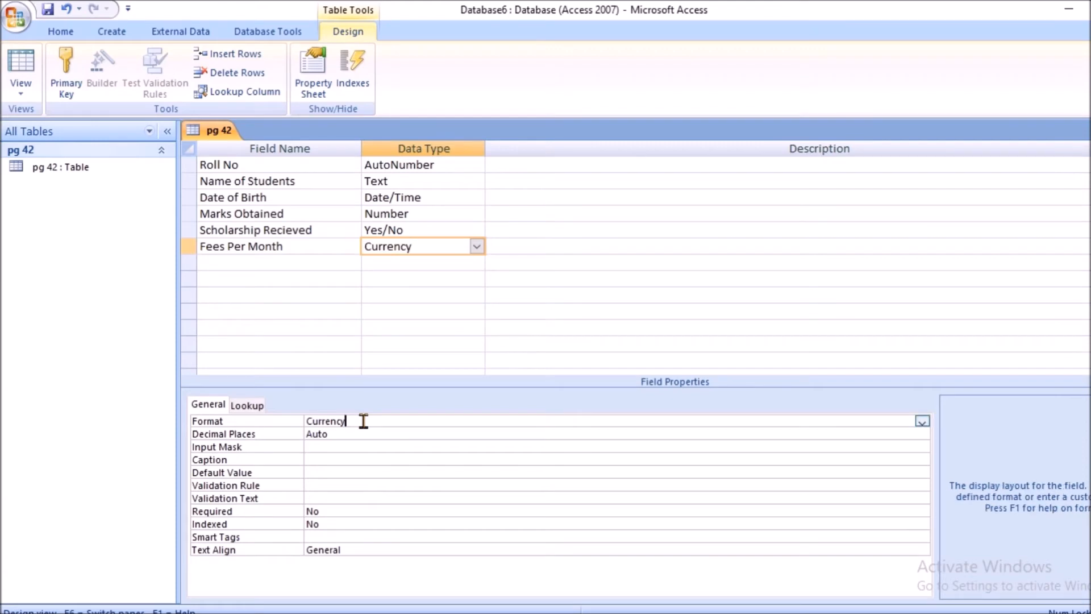
pyautogui.click(923, 434)
pyautogui.click(597, 511)
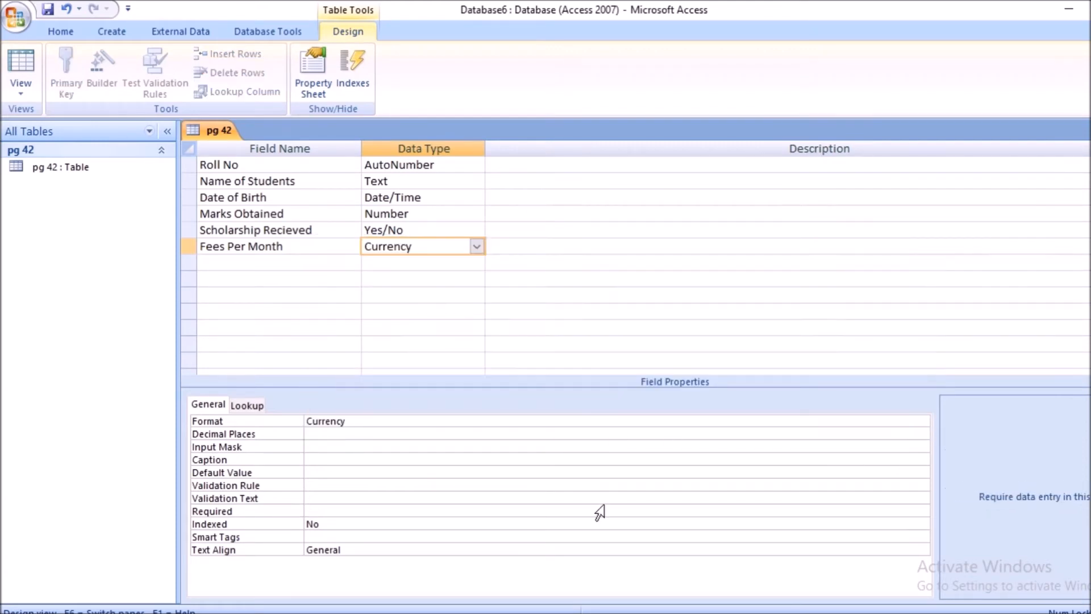
pyautogui.click(507, 421)
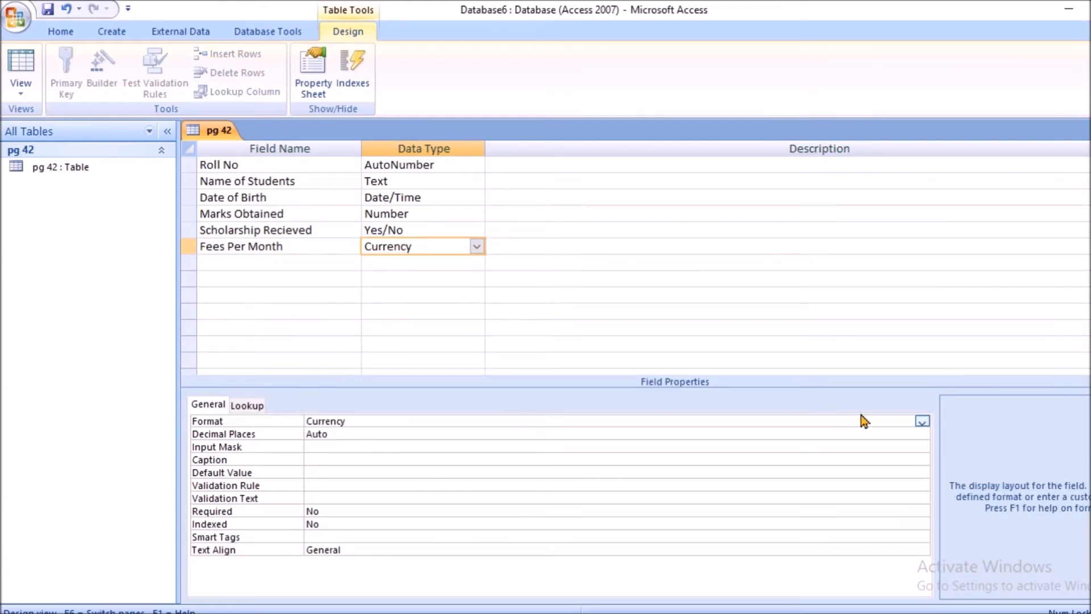
pyautogui.click(922, 421)
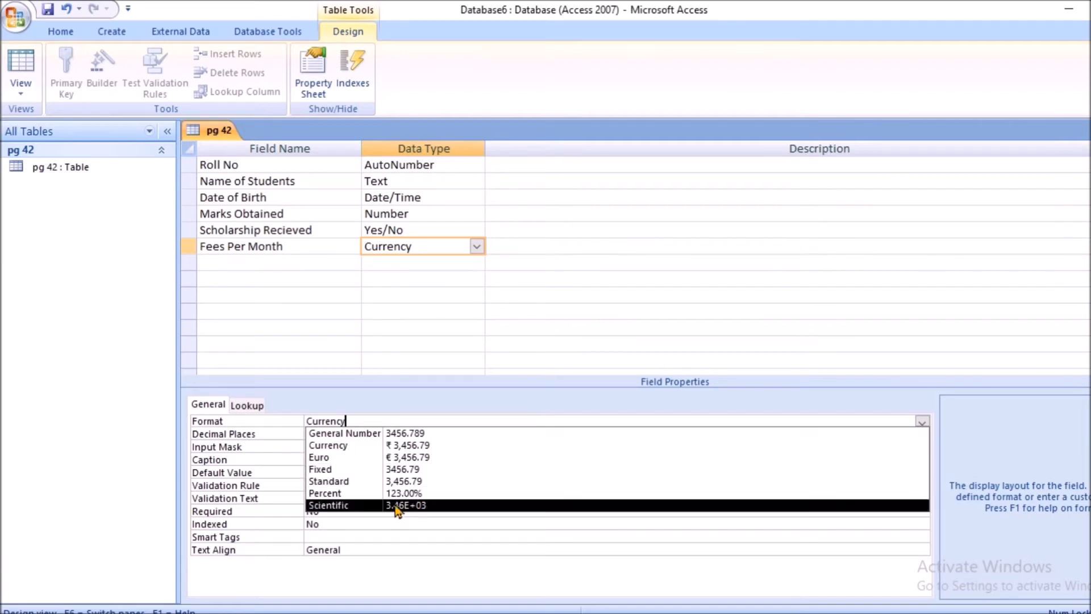
pyautogui.click(397, 450)
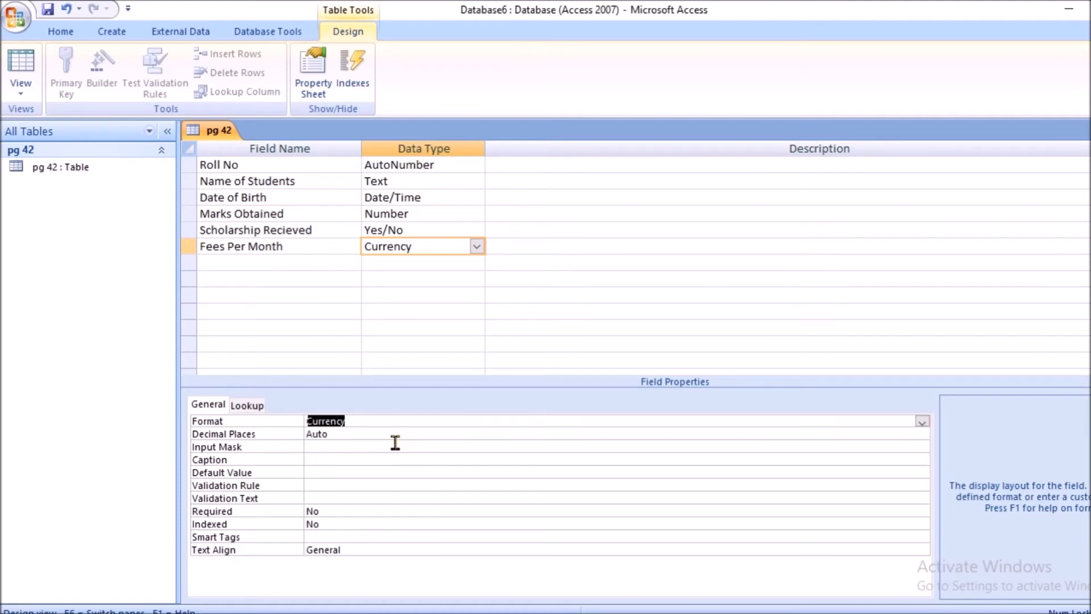
pyautogui.click(349, 433)
pyautogui.click(921, 437)
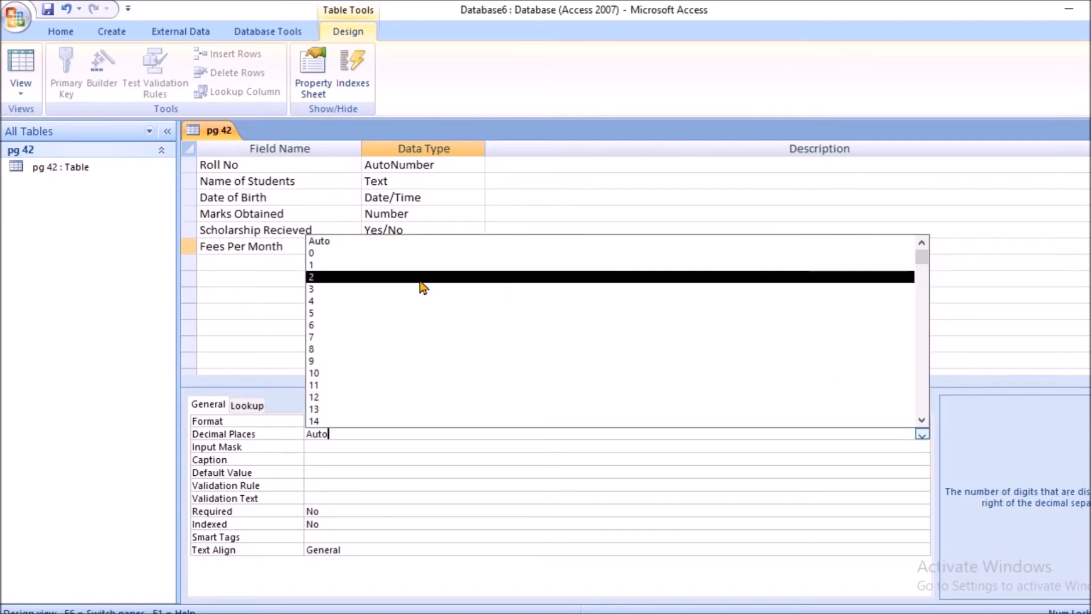
pyautogui.click(423, 278)
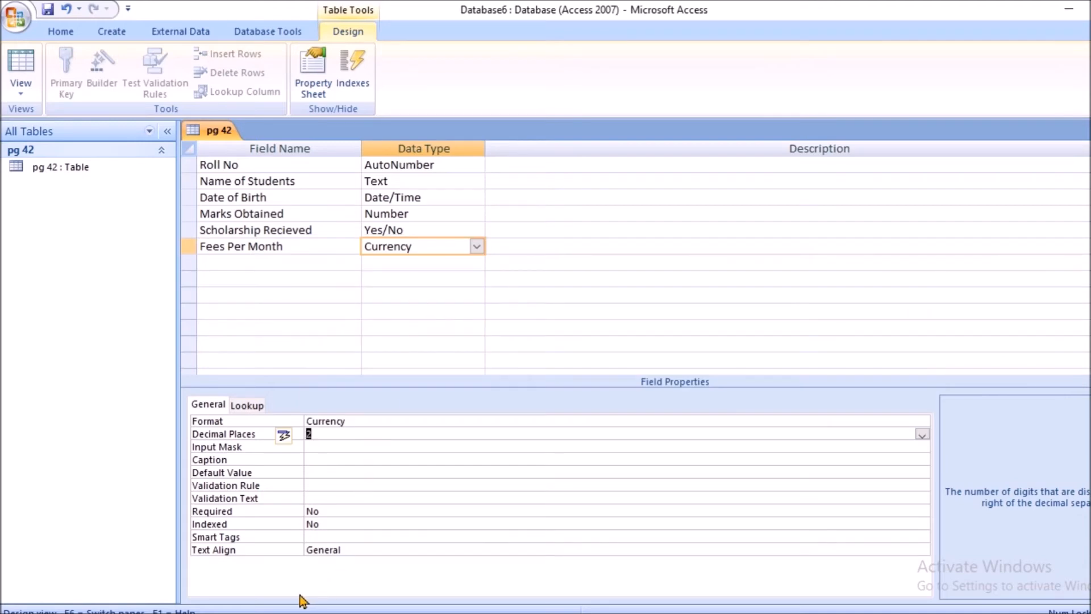
# Step: Make the Fees Per Month field required and set its text alignment to Center
pyautogui.click(343, 510)
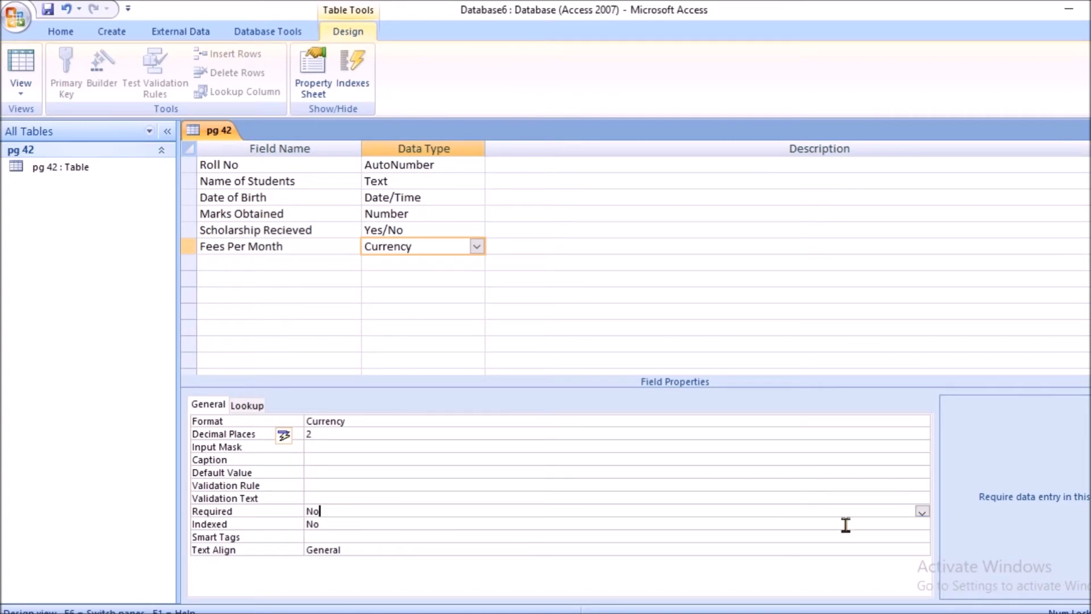
pyautogui.click(922, 511)
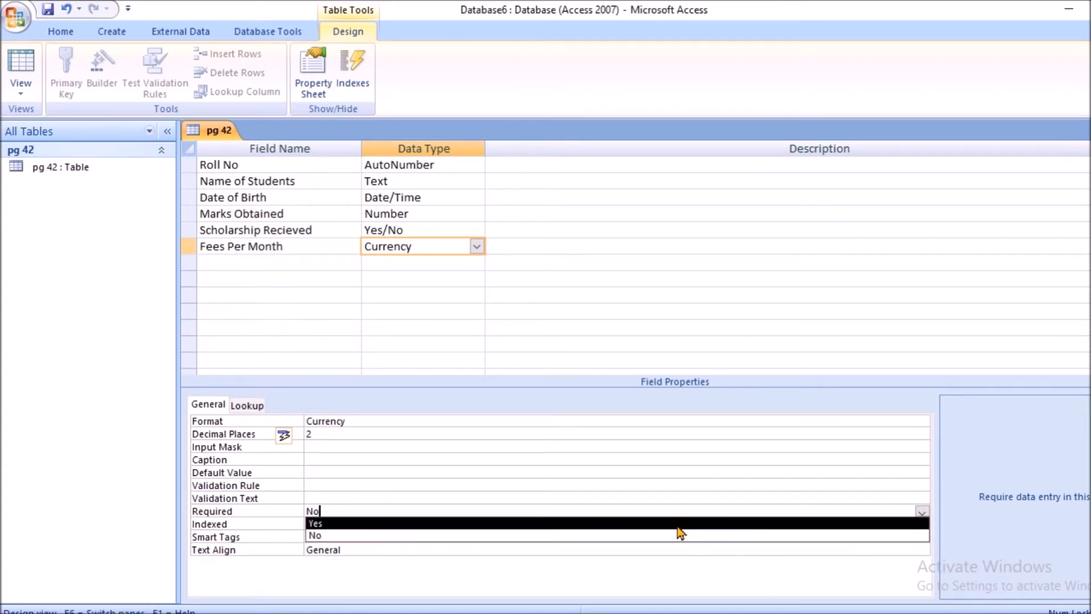
pyautogui.click(674, 524)
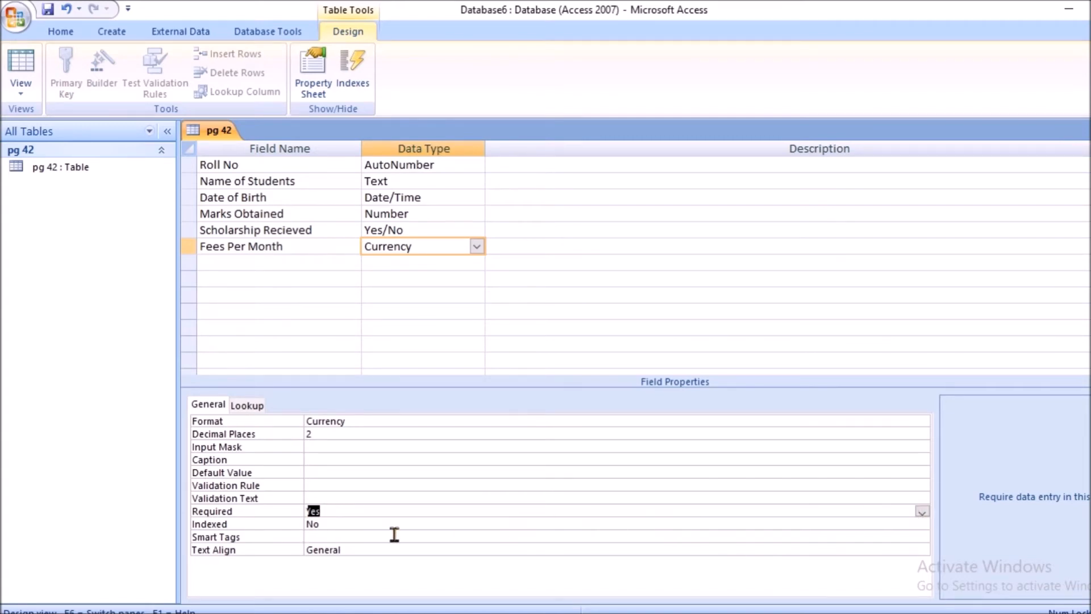
pyautogui.click(333, 514)
pyautogui.click(846, 549)
pyautogui.click(922, 550)
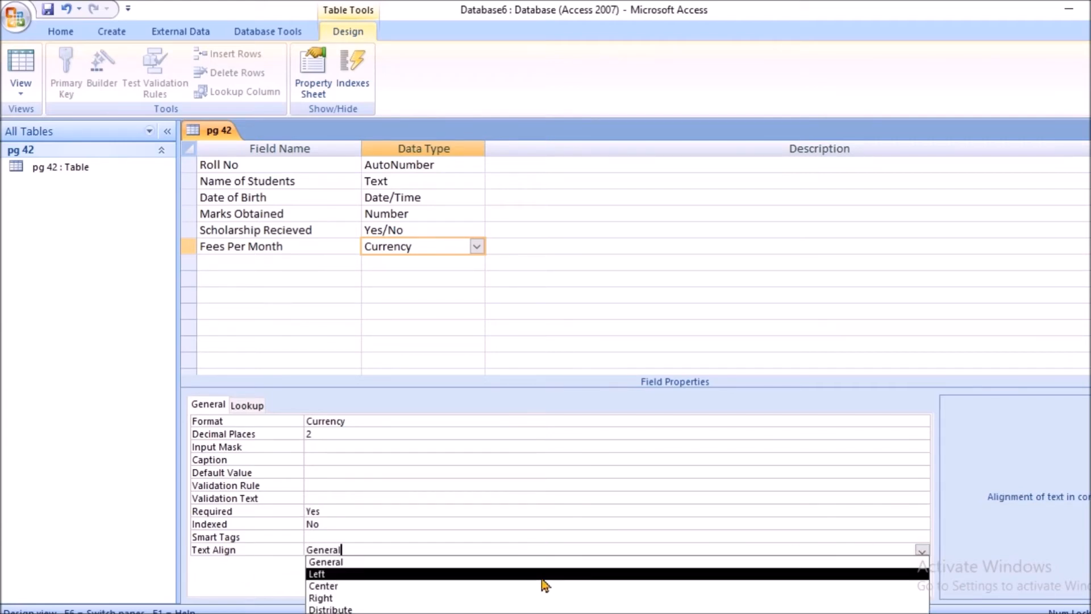
pyautogui.click(494, 587)
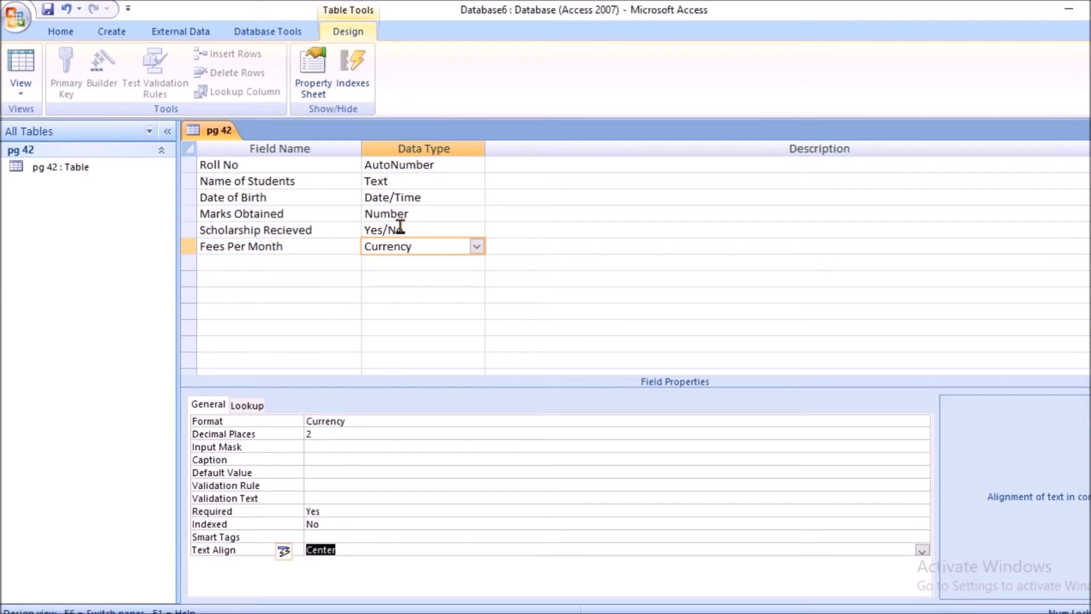
# Step: Add a field named "Email" below Fees Per Month with the Hyperlink data type
pyautogui.click(251, 266)
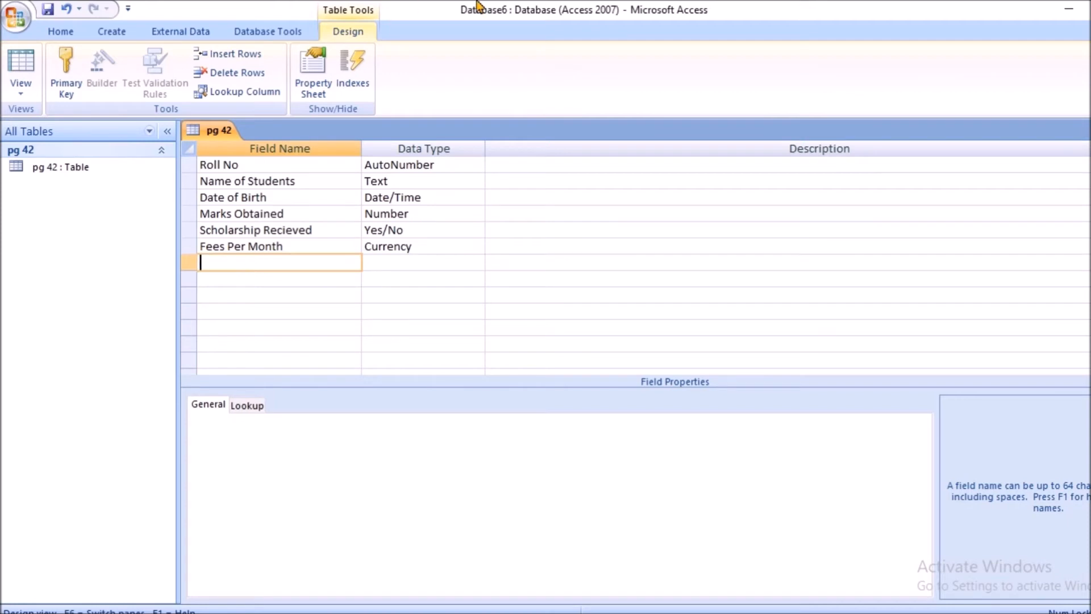
pyautogui.write('Email')
pyautogui.click(398, 265)
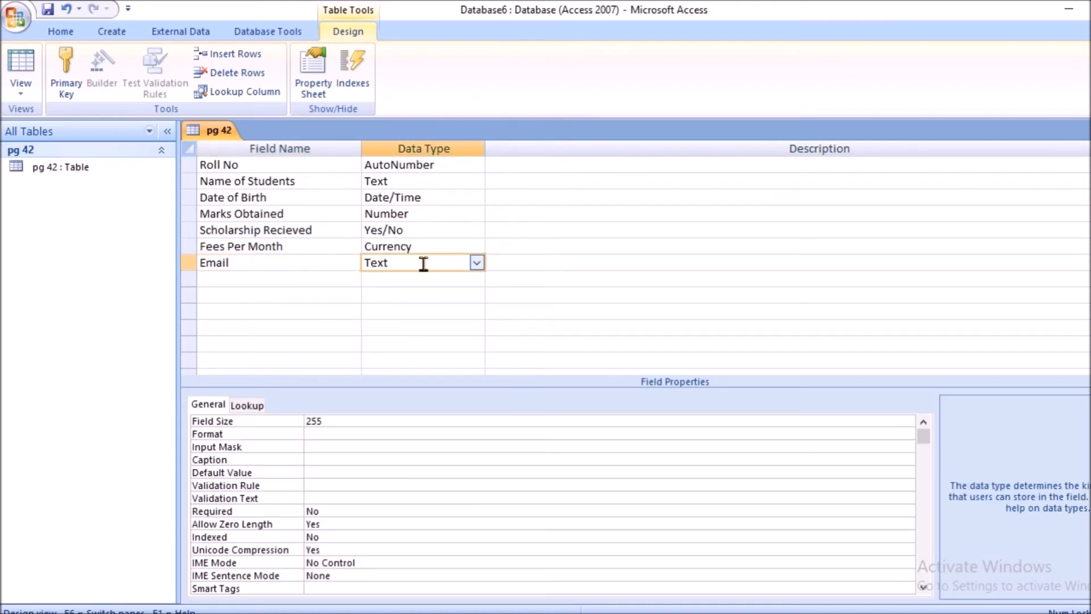
pyautogui.click(476, 263)
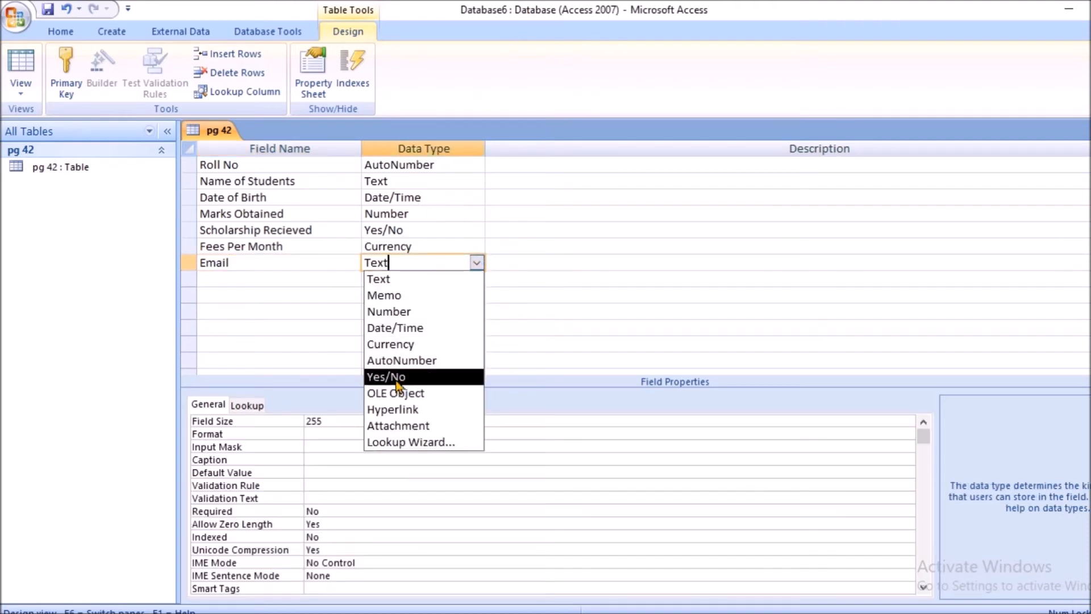
pyautogui.click(398, 409)
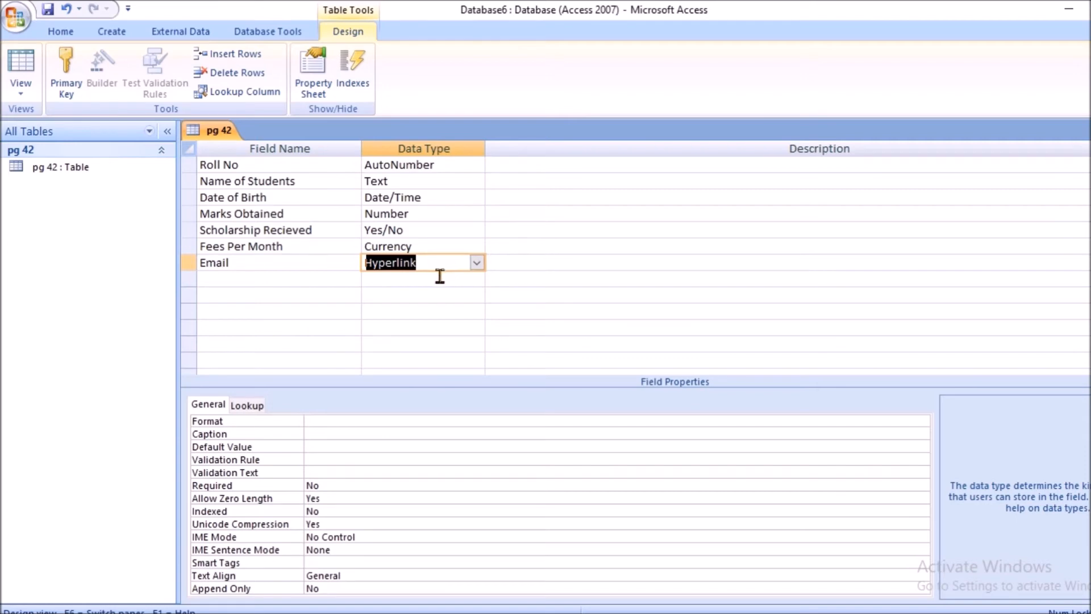
# Step: Save the pg 42 table design and switch the table to Datasheet View
pyautogui.click(48, 9)
pyautogui.click(22, 90)
pyautogui.click(81, 131)
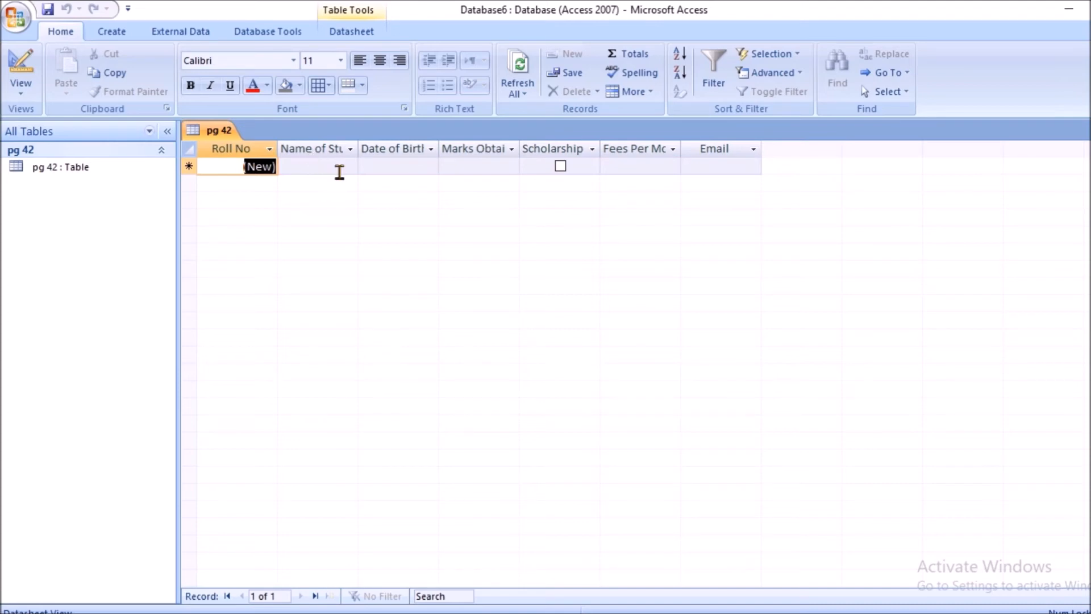
# Step: Widen the Name of Students column to fit its full heading and go through the first record's cells up to Fees Per Month
pyautogui.moveTo(358, 148); pyautogui.dragTo(416, 151)
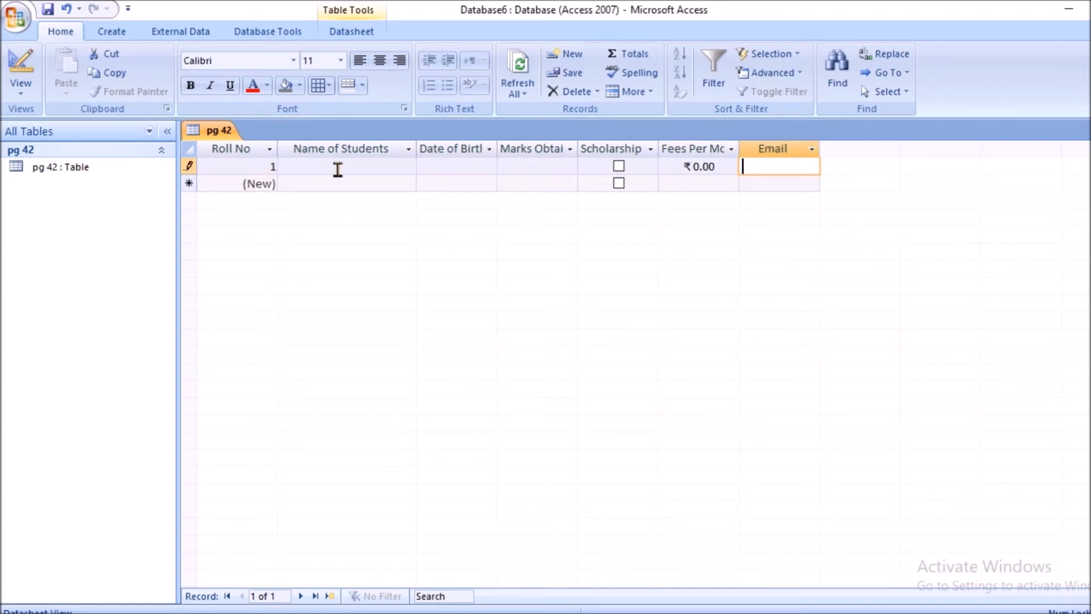
pyautogui.click(370, 166)
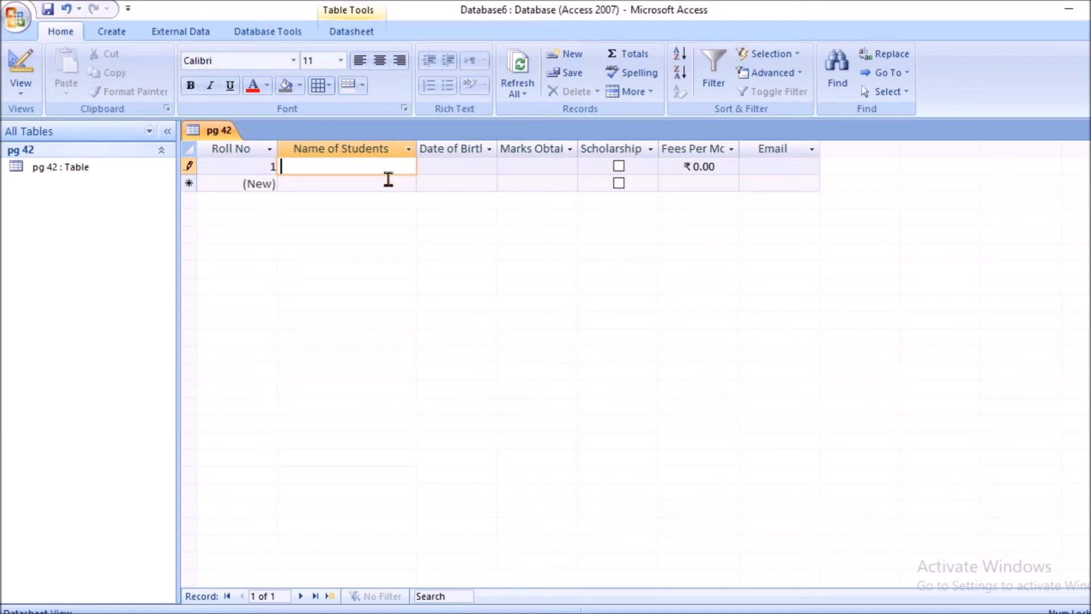
pyautogui.click(452, 164)
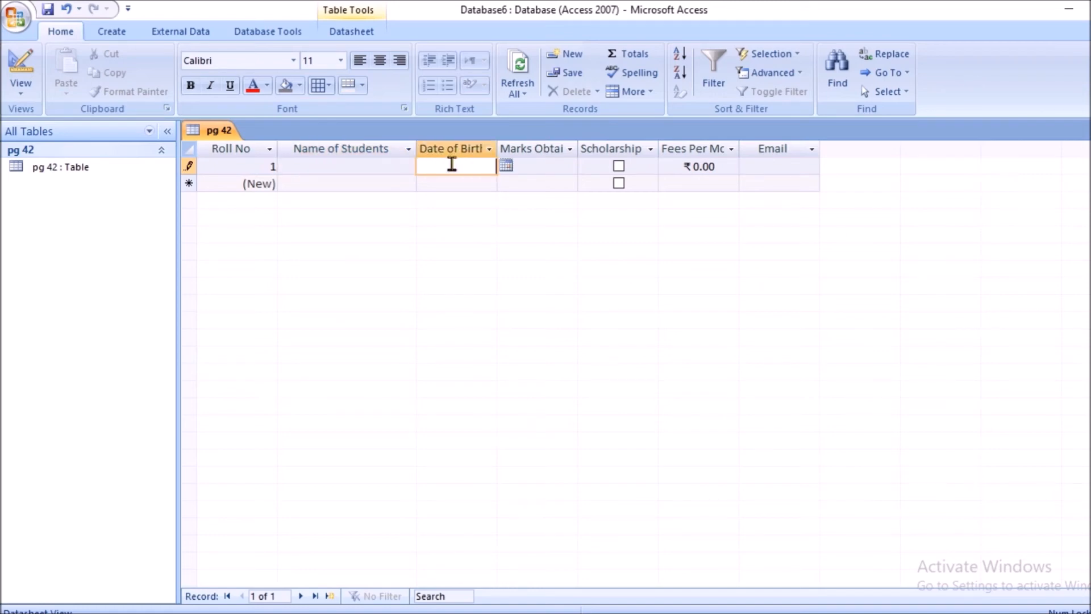
pyautogui.click(535, 164)
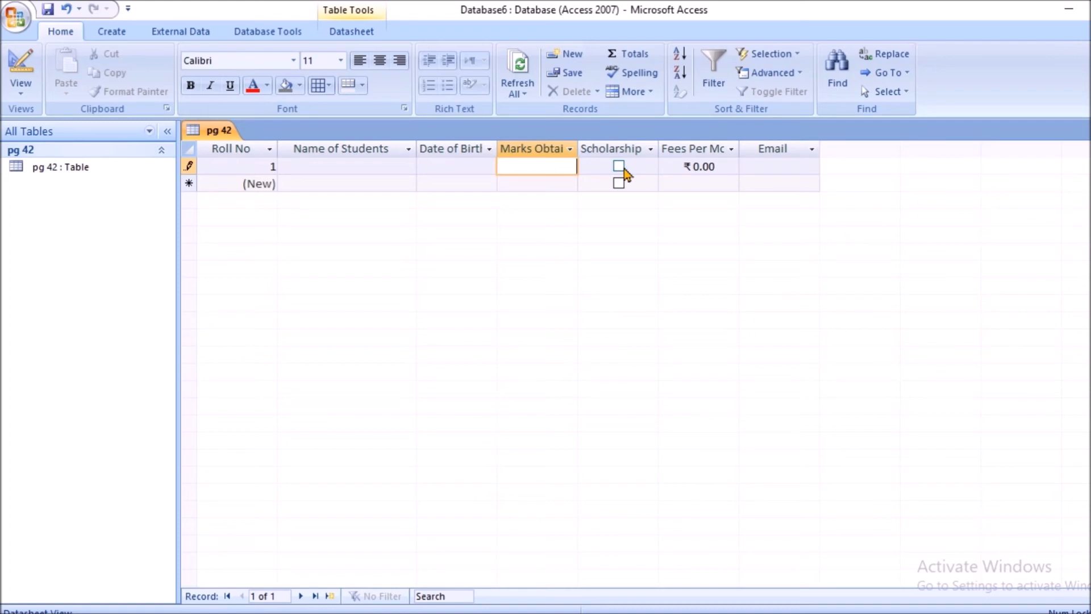
pyautogui.click(719, 167)
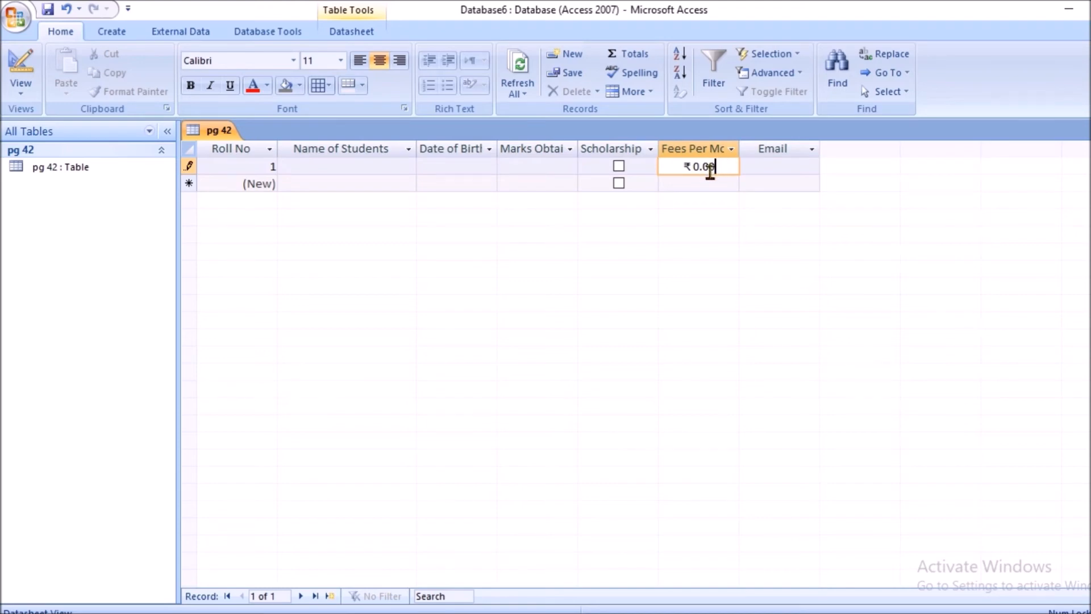
# Step: Set the first record's Fees Per Month to 56565, leave its Email empty and move on to the second record
pyautogui.press('BackSpace')
pyautogui.press('BackSpace')
pyautogui.press('BackSpace')
pyautogui.press('BackSpace')
pyautogui.press('BackSpace')
pyautogui.write('56565')
pyautogui.press('Tab')
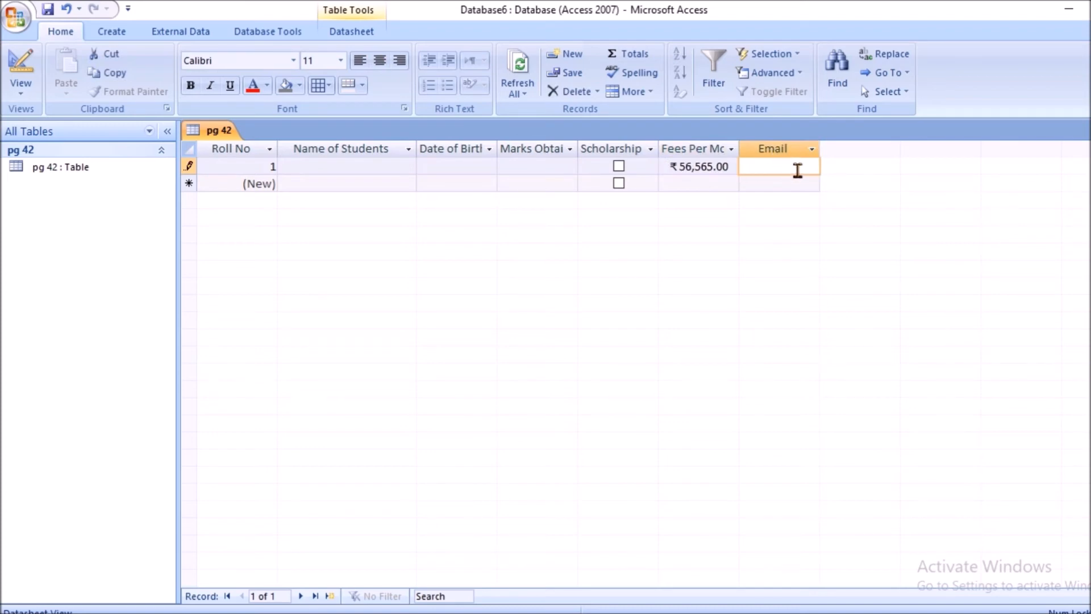
pyautogui.press('Tab')
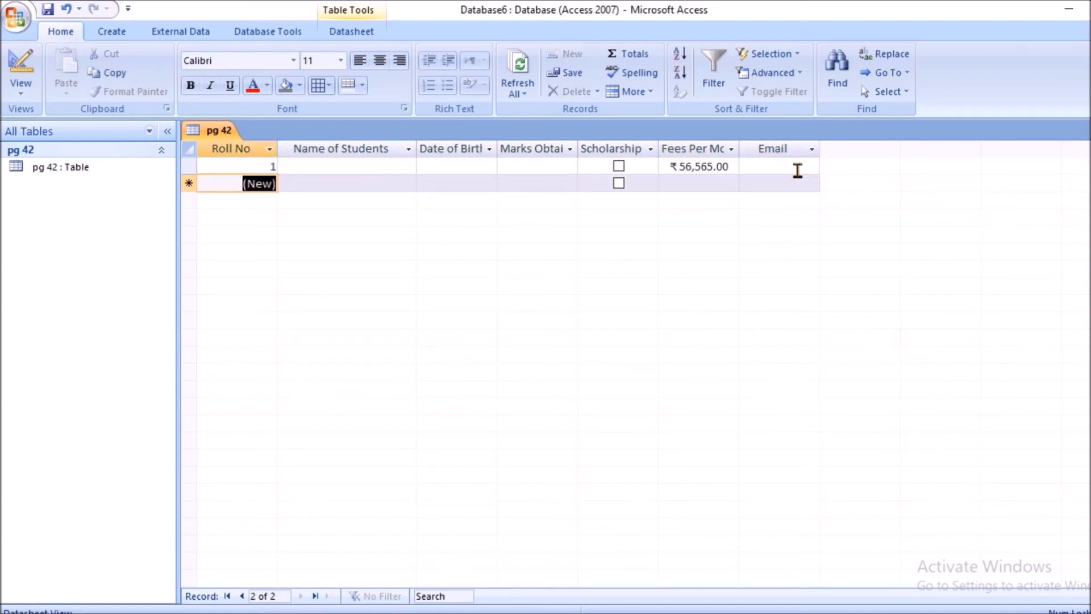
# Step: Enter 989888 as the second record's Fees Per Month, leave its other fields empty and continue to the third record
pyautogui.press('Tab')
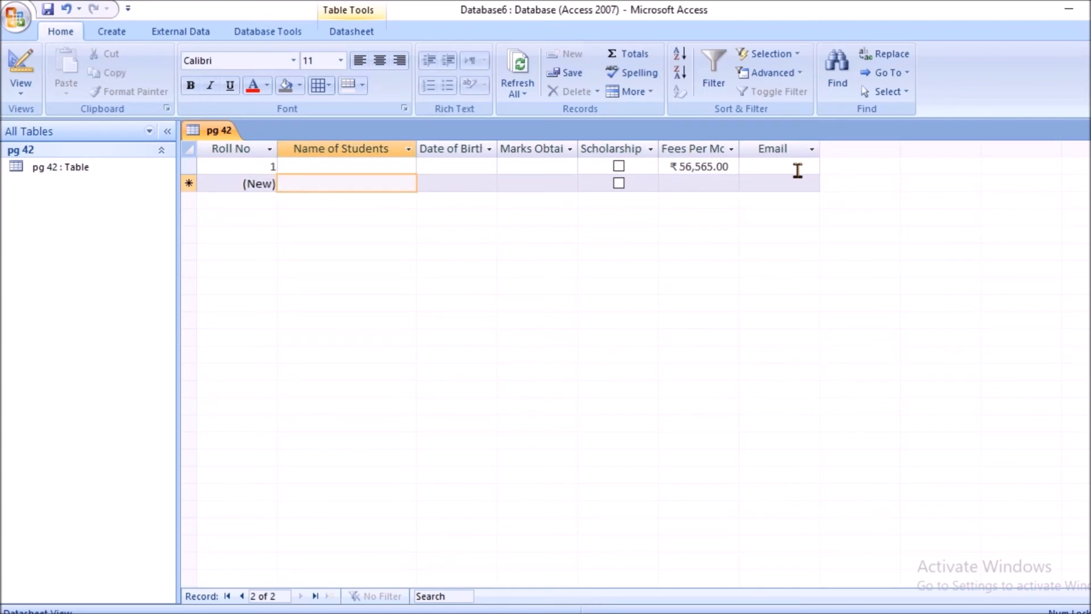
pyautogui.press('Tab')
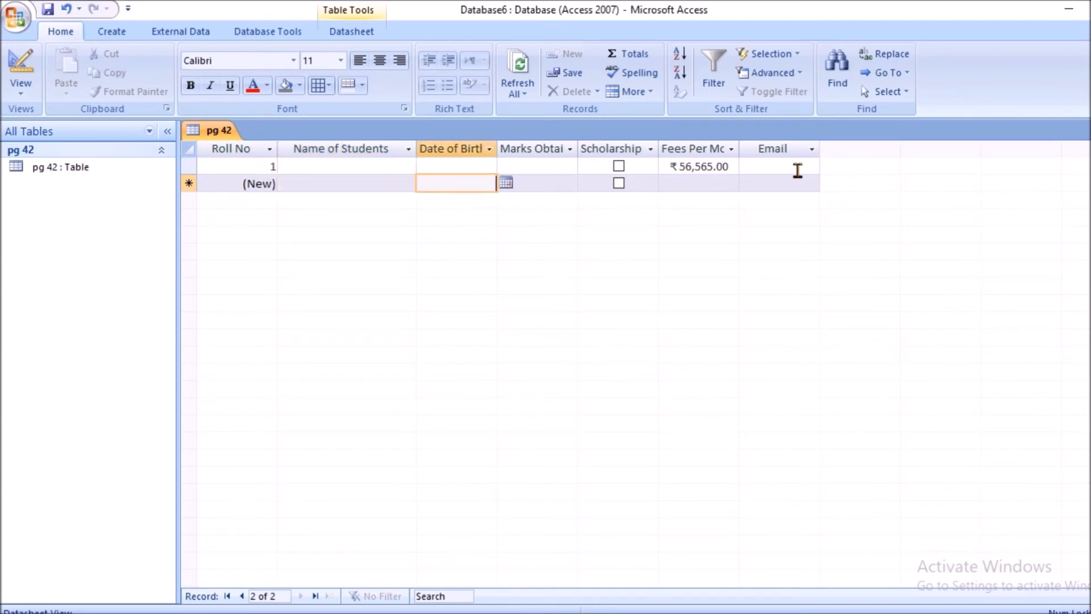
pyautogui.press('Tab')
pyautogui.press('Tab')
pyautogui.press('Tab')
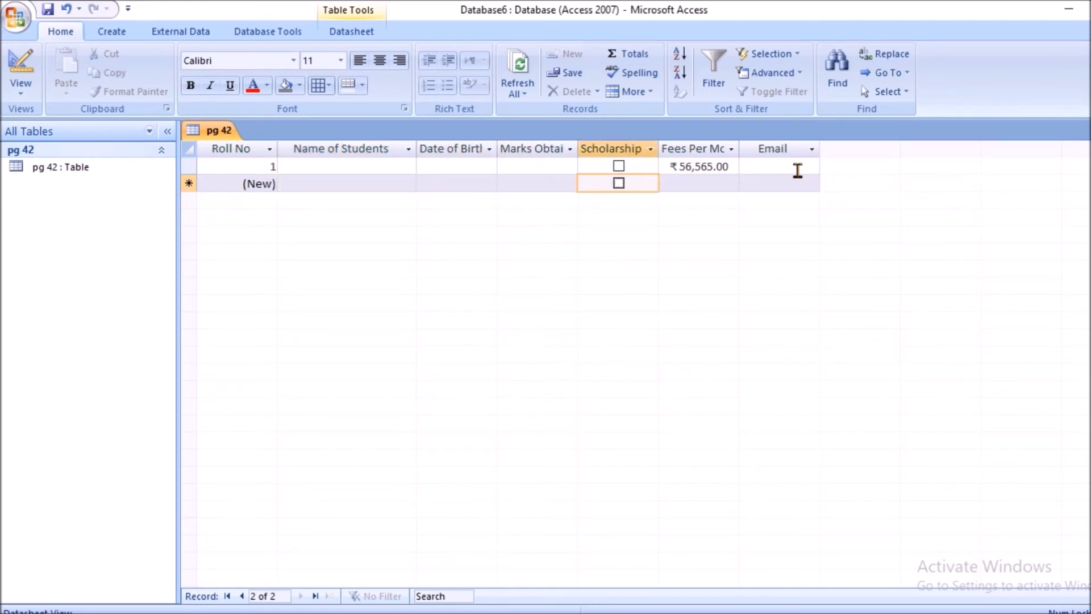
pyautogui.write('989888')
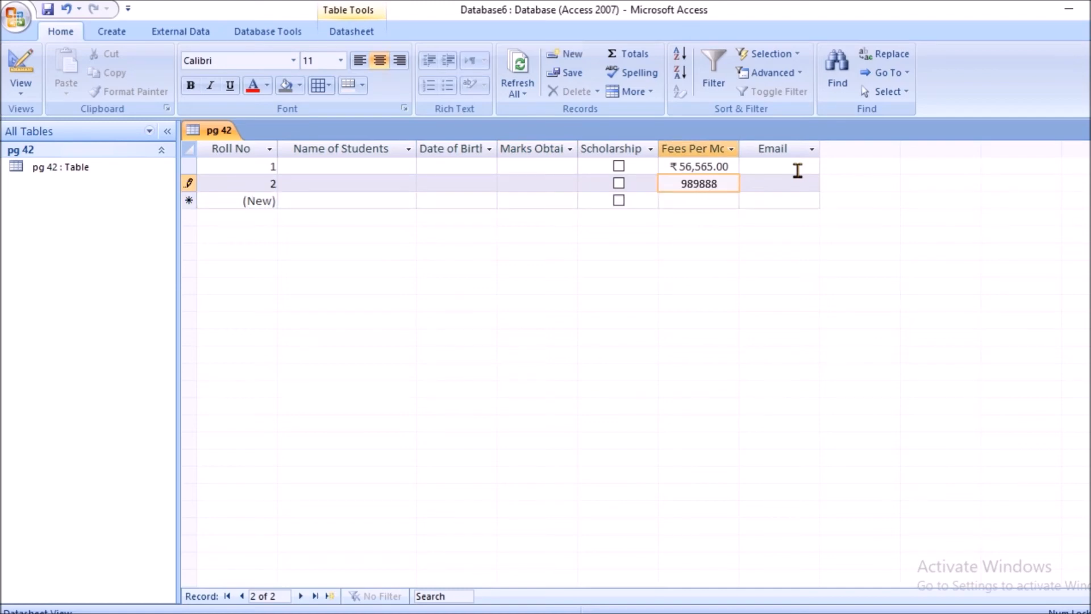
pyautogui.press('Tab')
pyautogui.press('Tab')
pyautogui.press('Tab')
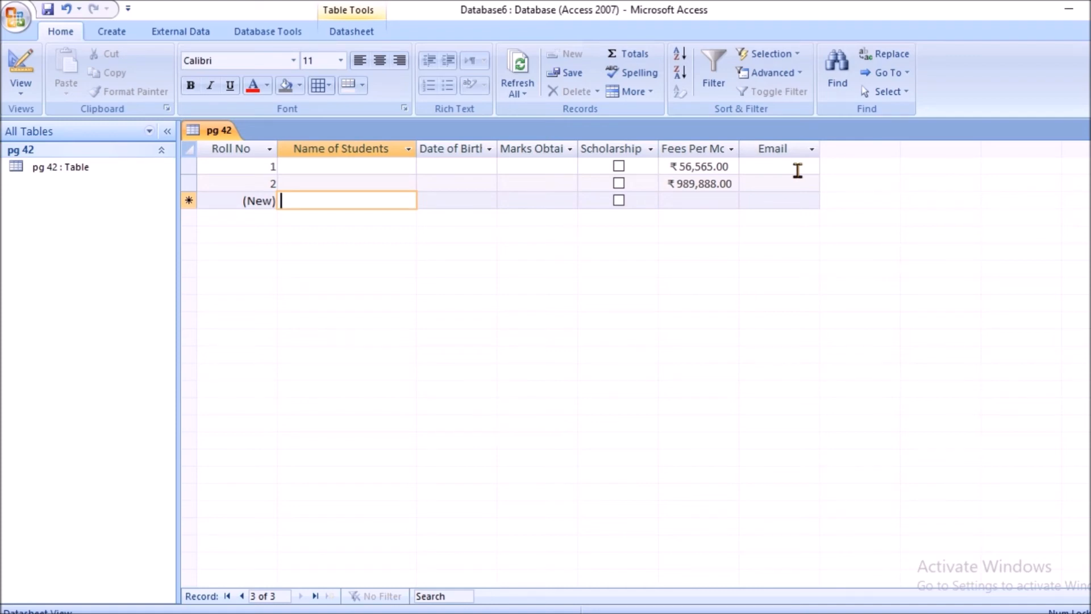
# Step: Enter 9897 as the third record's Fees Per Month, leave its Email empty and complete the record
pyautogui.press('Tab')
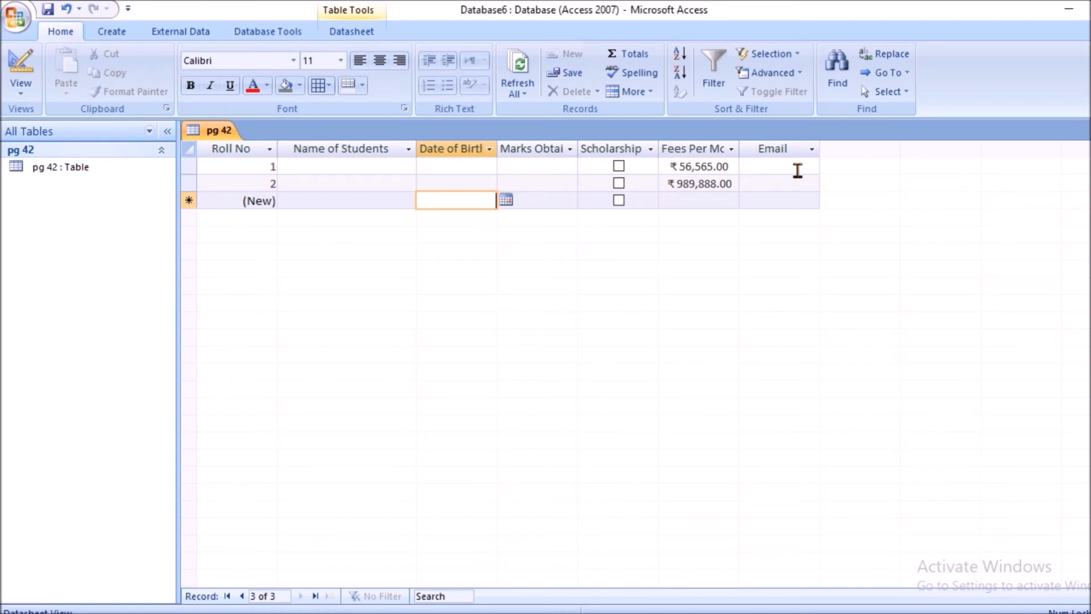
pyautogui.press('Tab')
pyautogui.press('Tab')
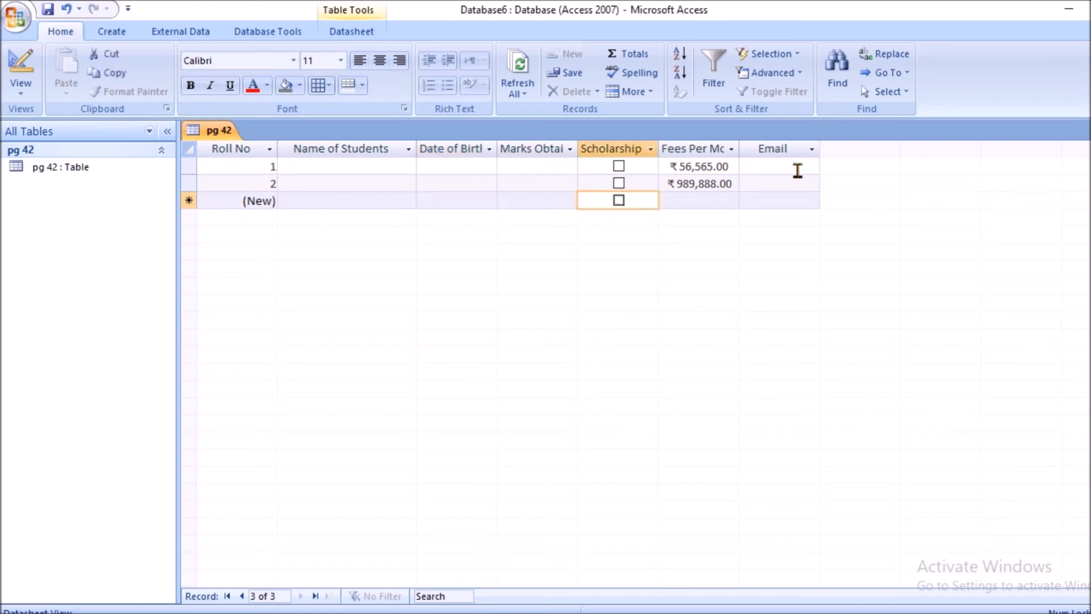
pyautogui.press('Tab')
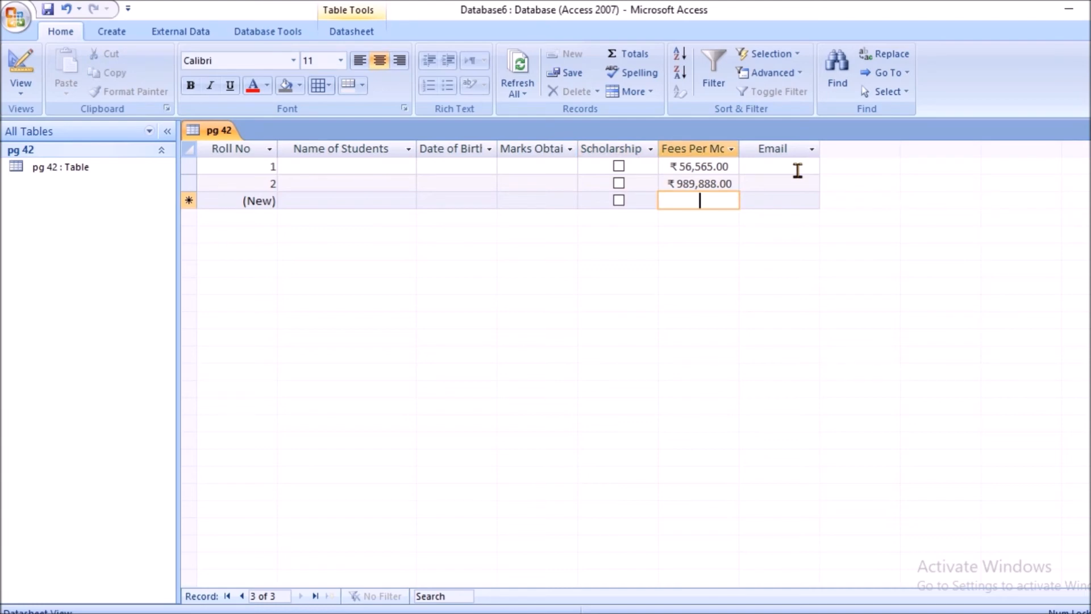
pyautogui.press('Tab')
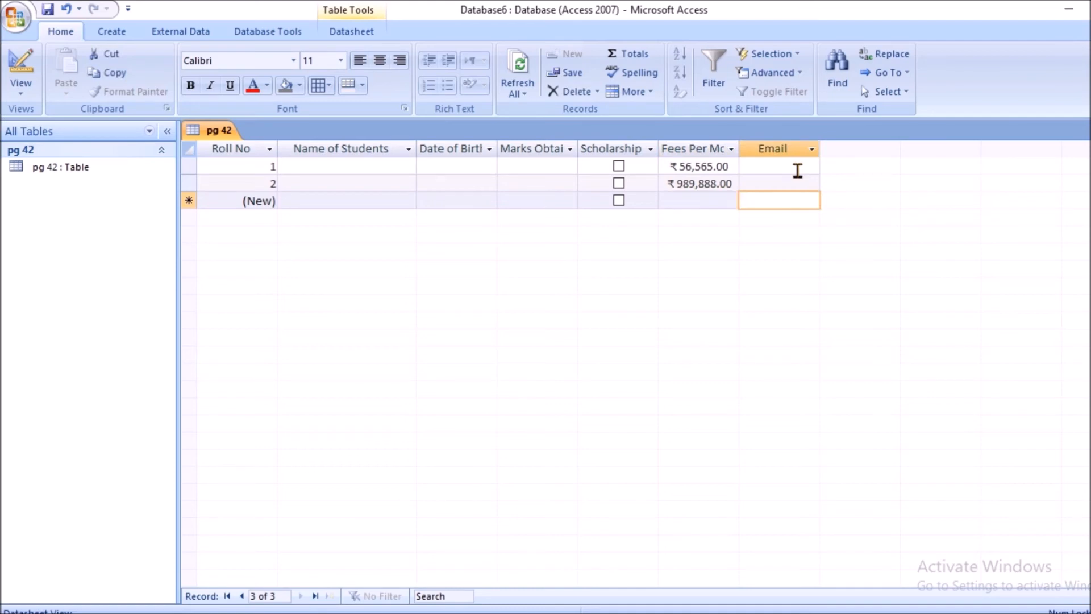
pyautogui.click(714, 203)
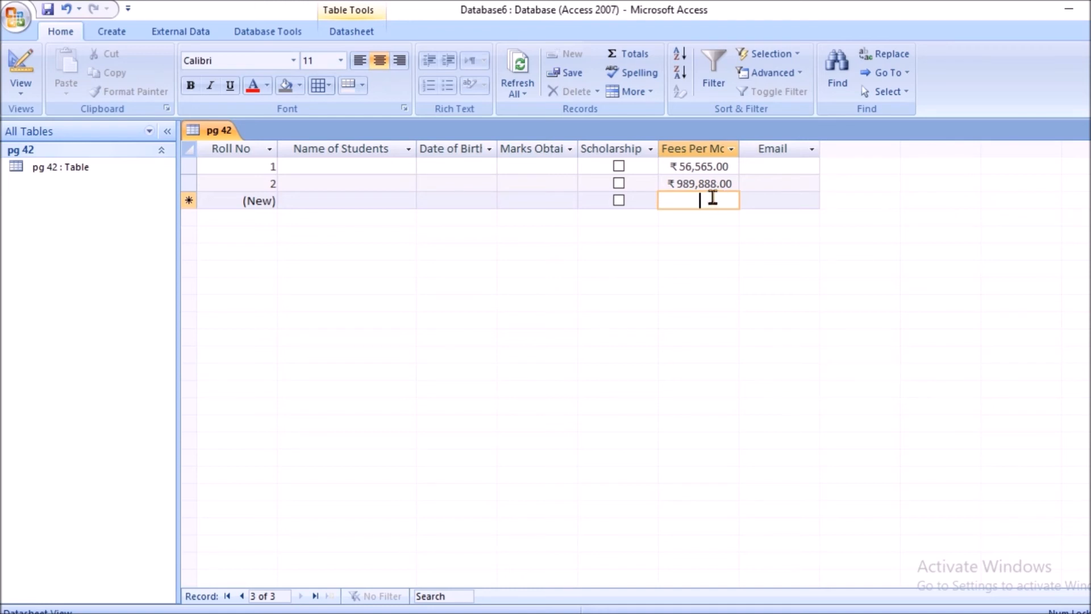
pyautogui.write('9897')
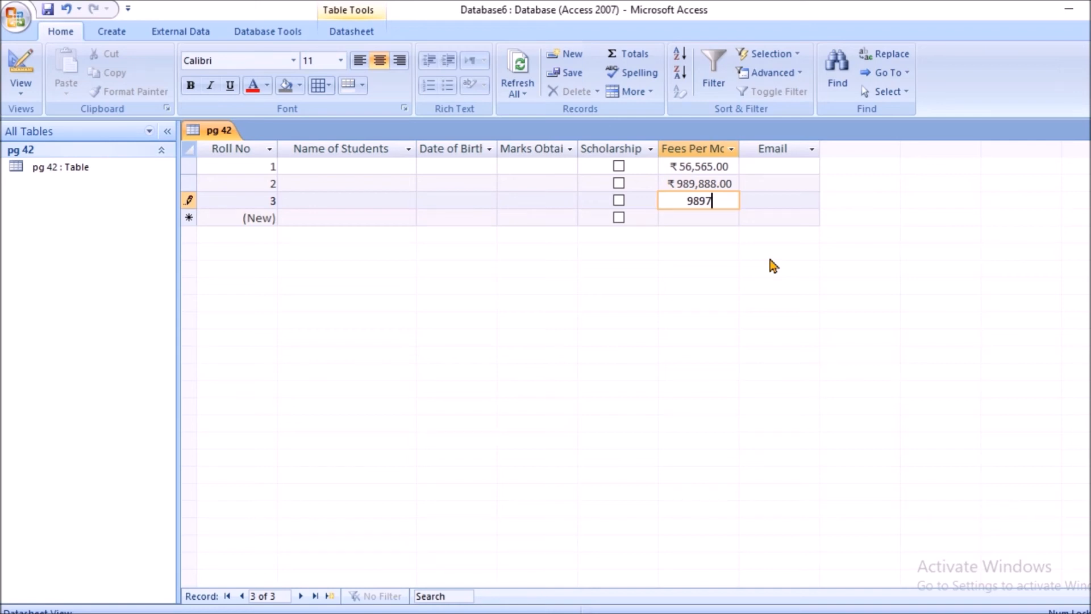
pyautogui.press('Tab')
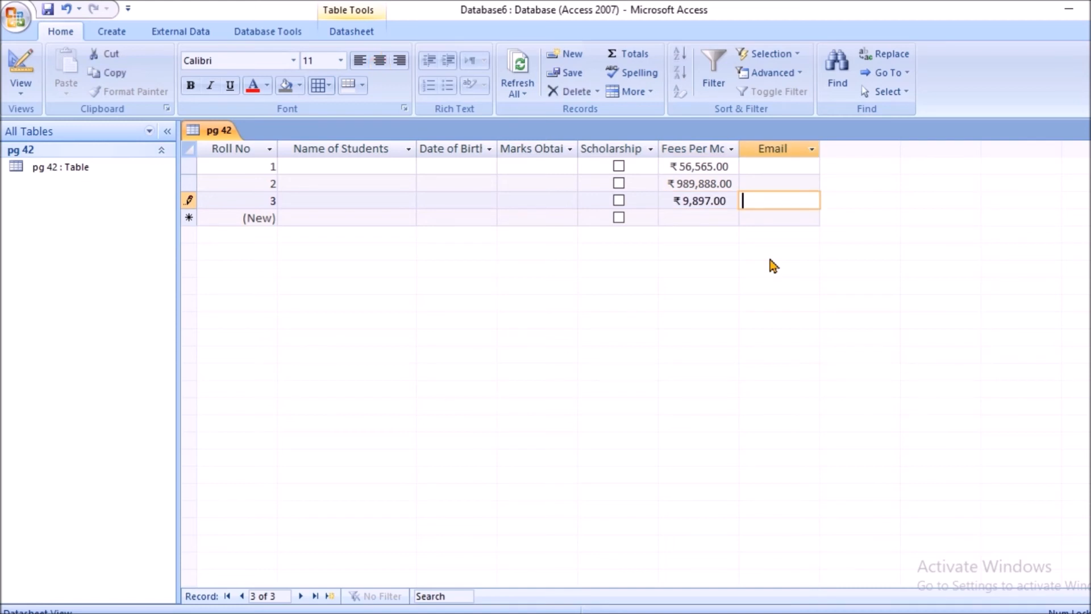
pyautogui.press('Tab')
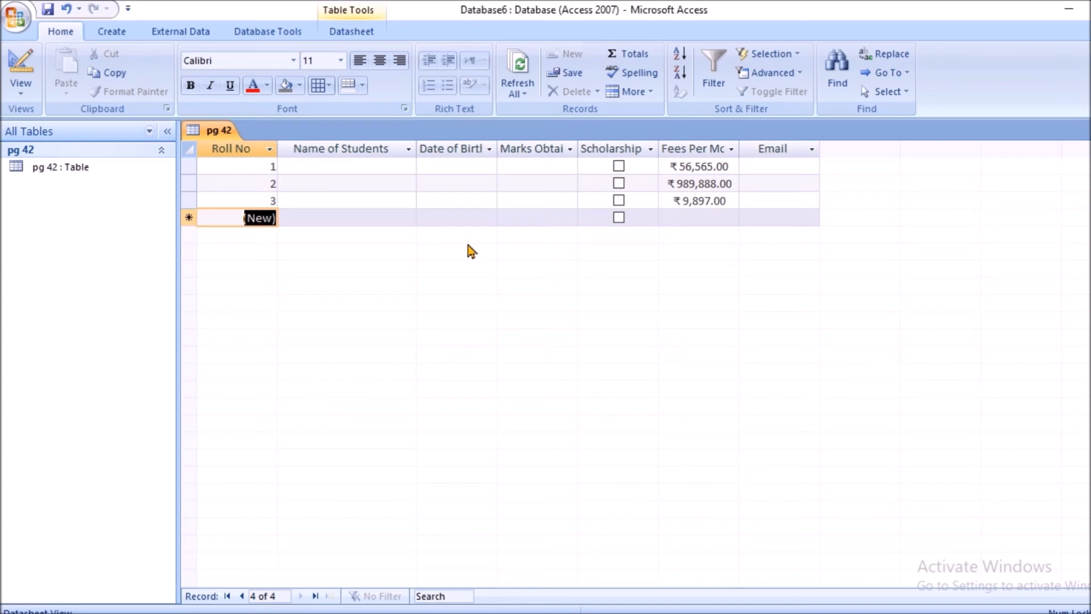
# Step: Insert a column before Name of Students in the datasheet and name it "country"
pyautogui.click(348, 149)
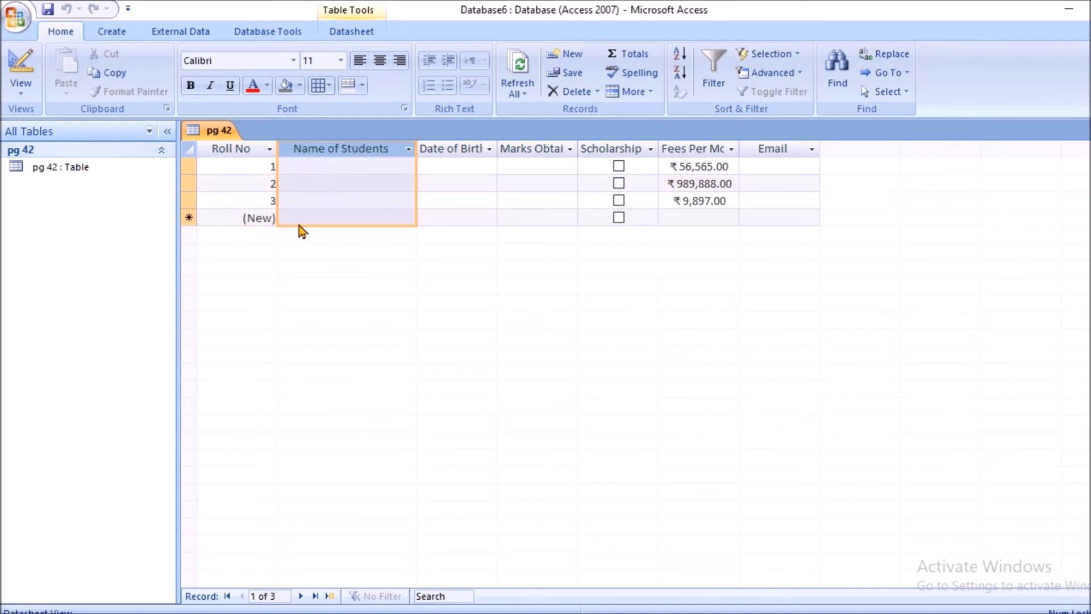
pyautogui.rightClick(350, 147)
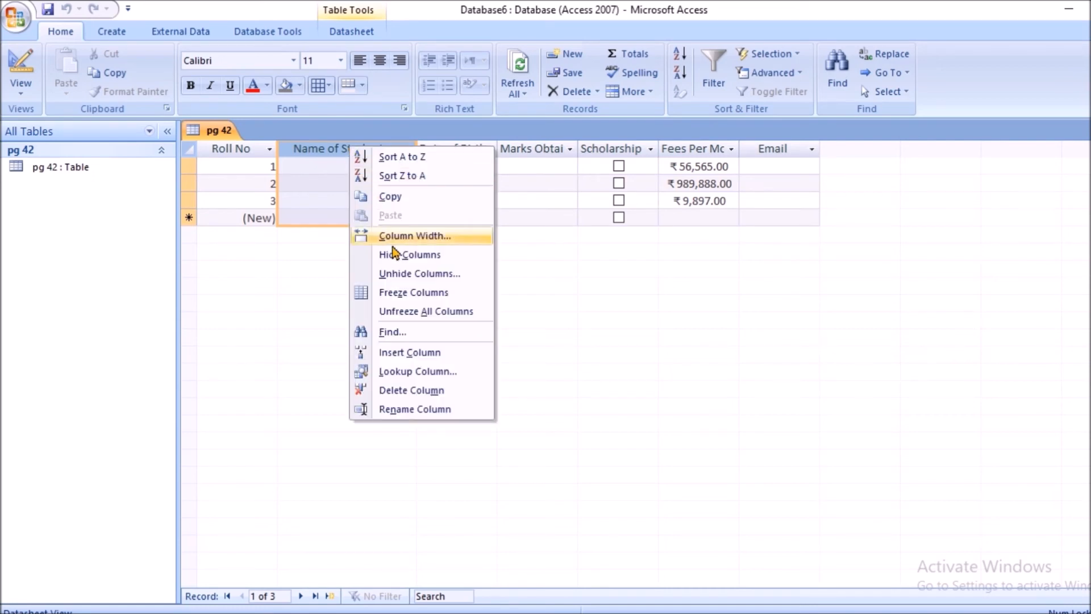
pyautogui.click(401, 353)
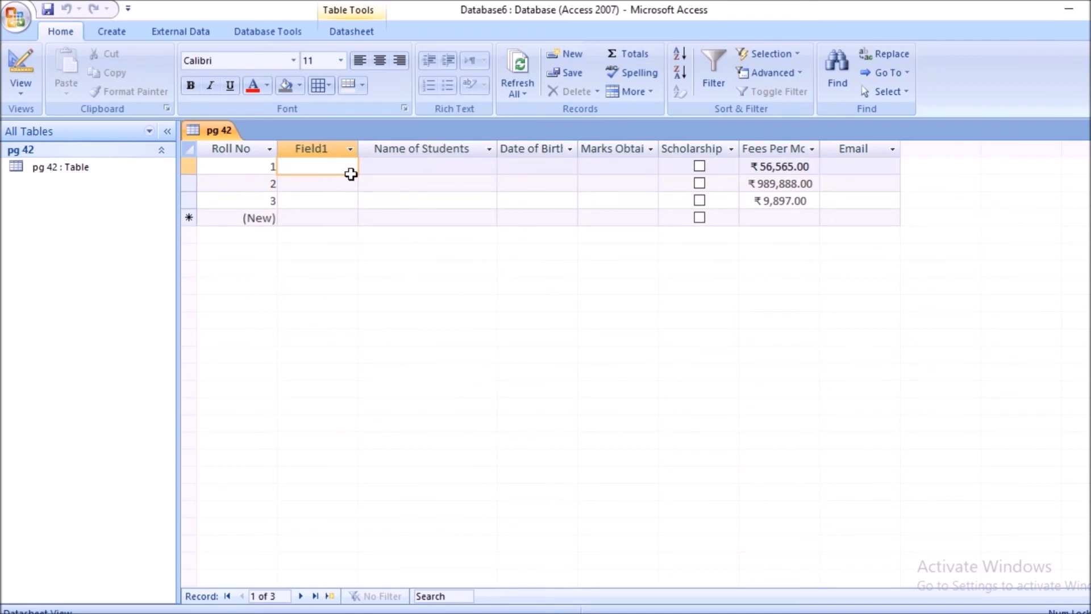
pyautogui.doubleClick(329, 149)
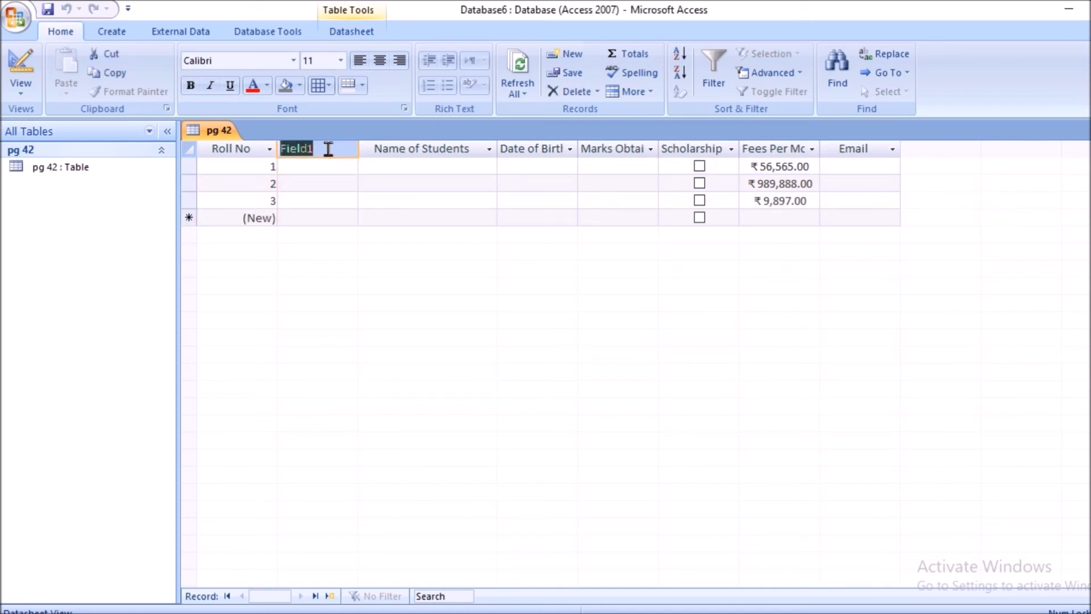
pyautogui.write('country')
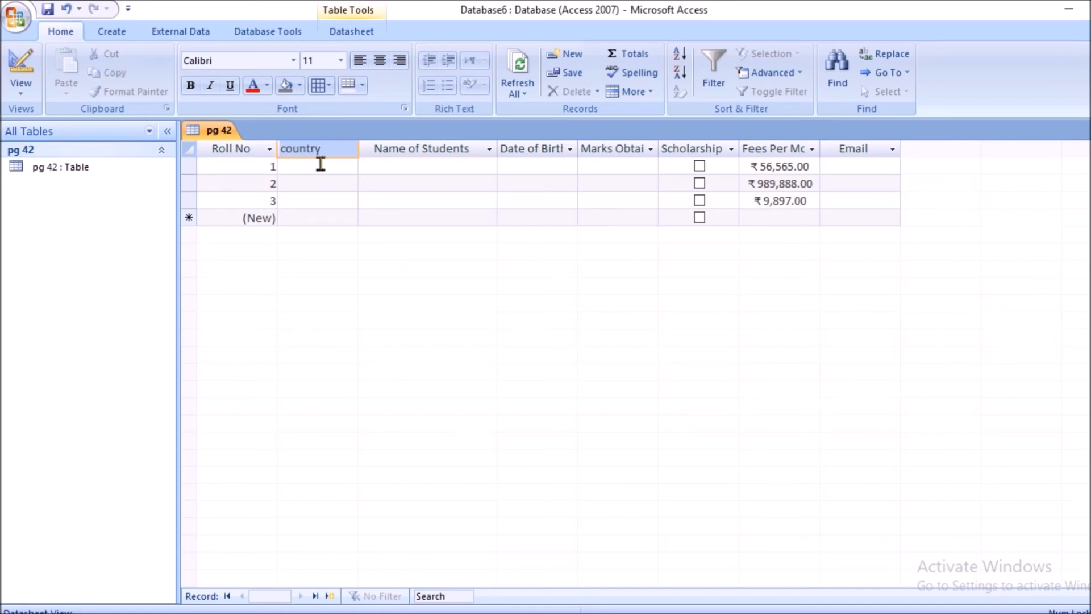
pyautogui.press('Return')
# Step: Try the text "dfdf" in the first record's country cell, erase it and go to the new record's country cell
pyautogui.click(326, 171)
pyautogui.write('dfdf')
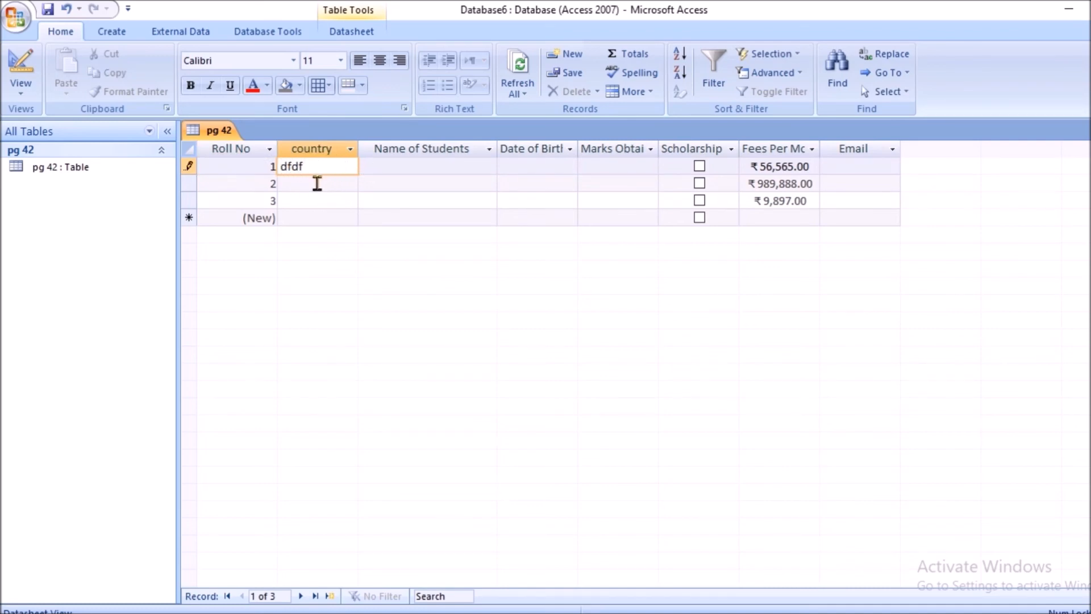
pyautogui.press('BackSpace')
pyautogui.press('BackSpace')
pyautogui.press('BackSpace')
pyautogui.press('BackSpace')
pyautogui.click(336, 217)
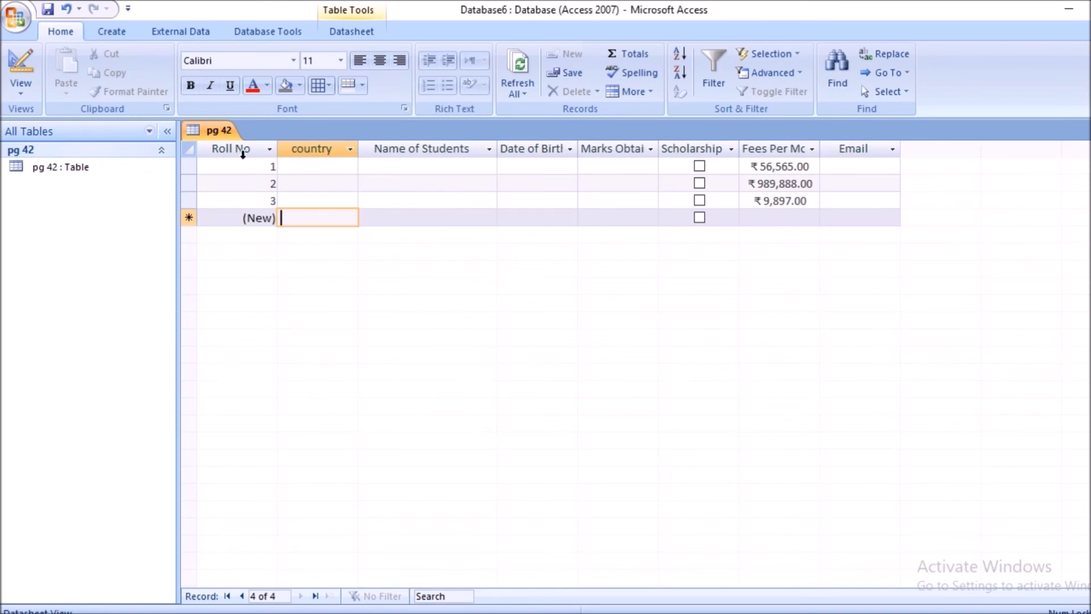
# Step: Switch the table to Design View and insert a field named "pin code" above Marks Obtained
pyautogui.click(27, 93)
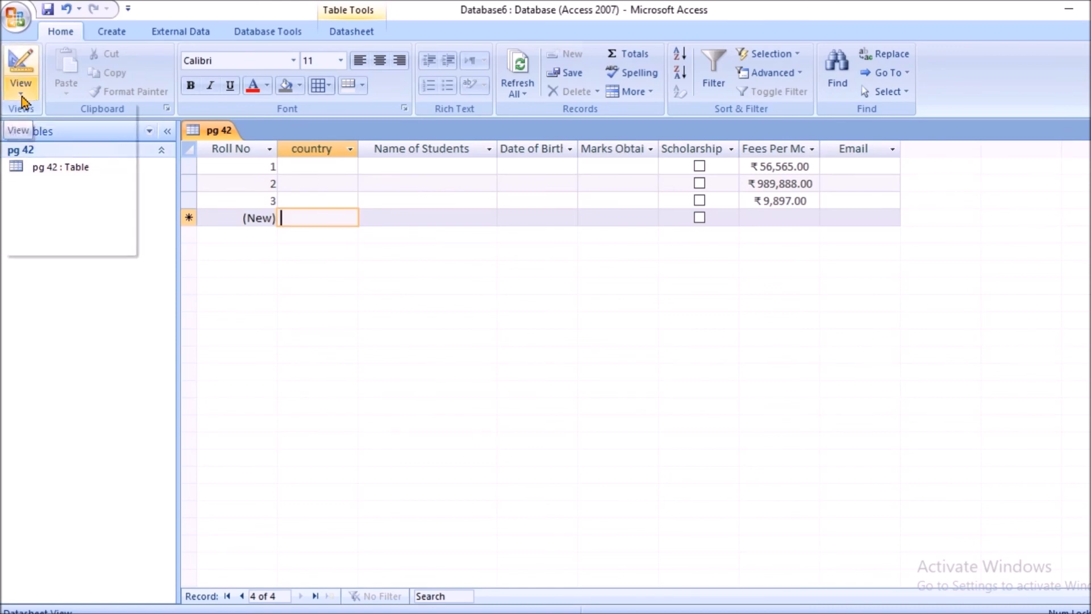
pyautogui.click(84, 240)
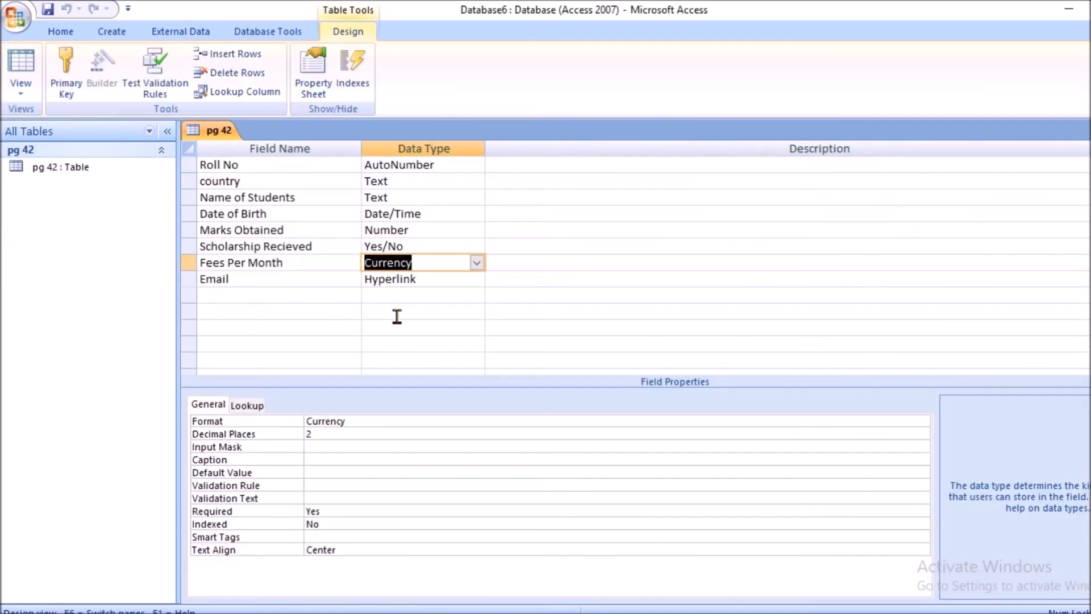
pyautogui.click(261, 246)
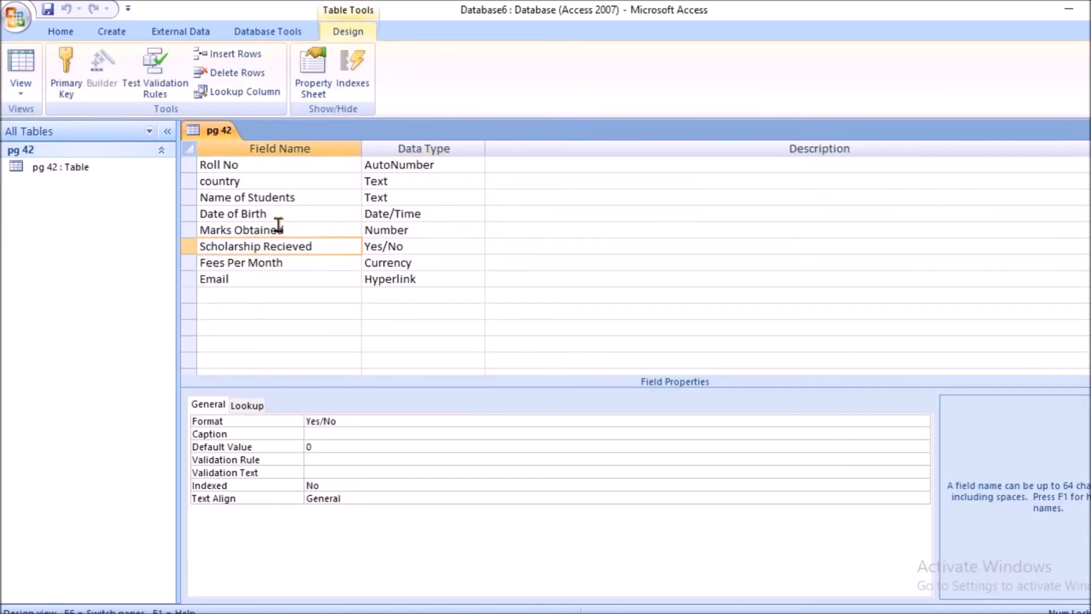
pyautogui.rightClick(278, 229)
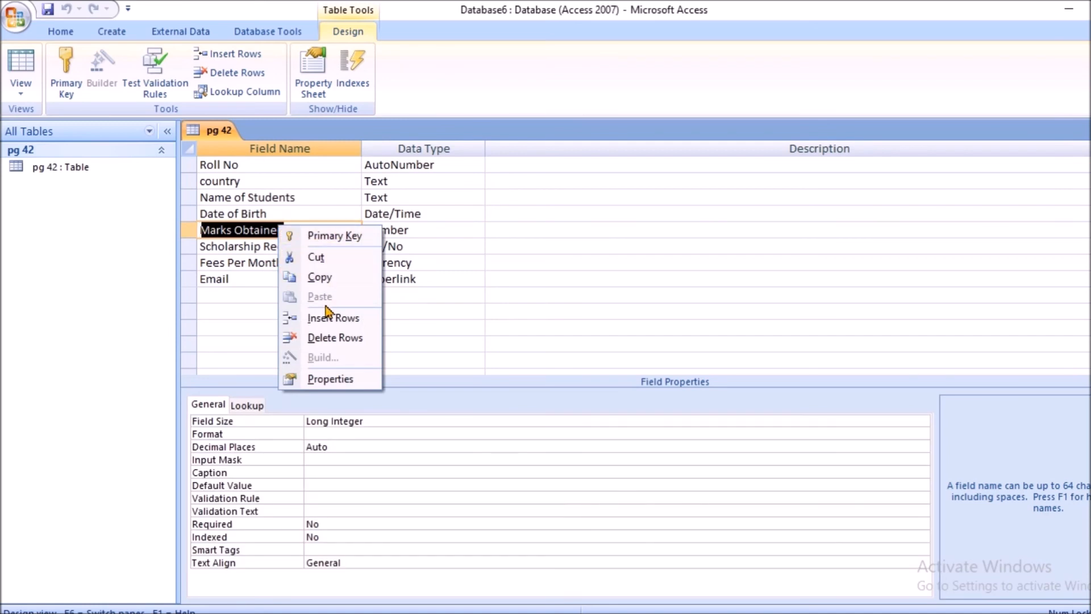
pyautogui.click(328, 318)
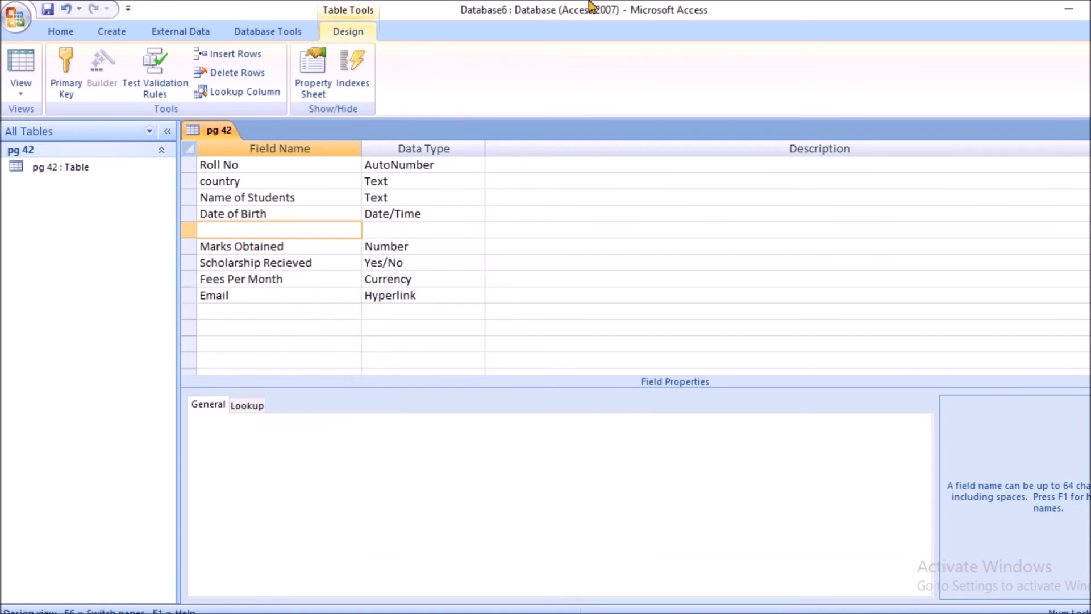
pyautogui.write('pin code')
# Step: Set the pin code field's data type to Number
pyautogui.click(387, 233)
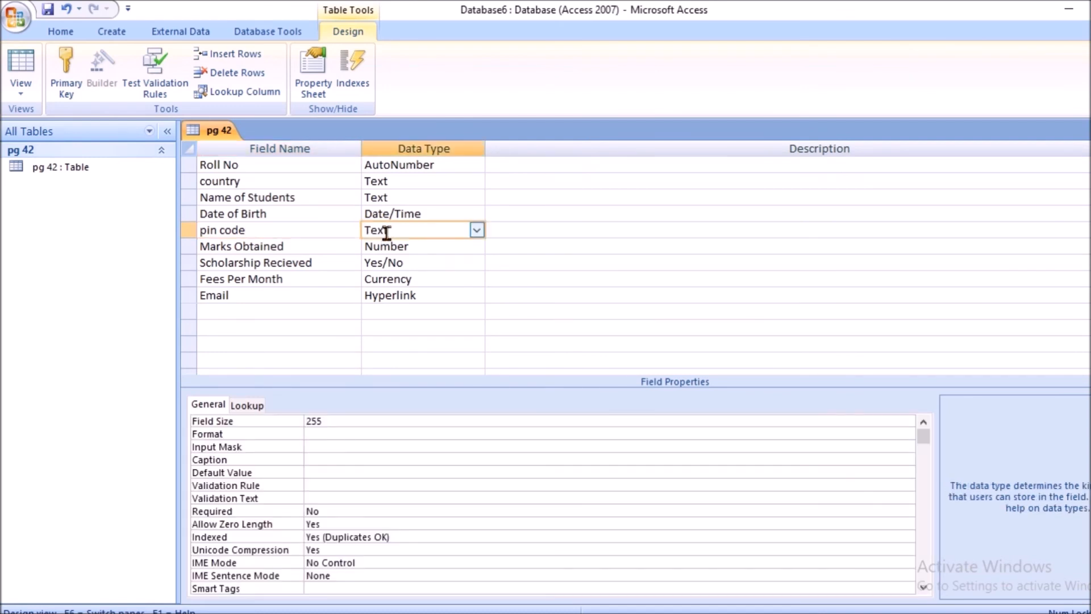
pyautogui.press('BackSpace')
pyautogui.press('BackSpace')
pyautogui.press('BackSpace')
pyautogui.press('BackSpace')
pyautogui.write('nu')
pyautogui.click(314, 274)
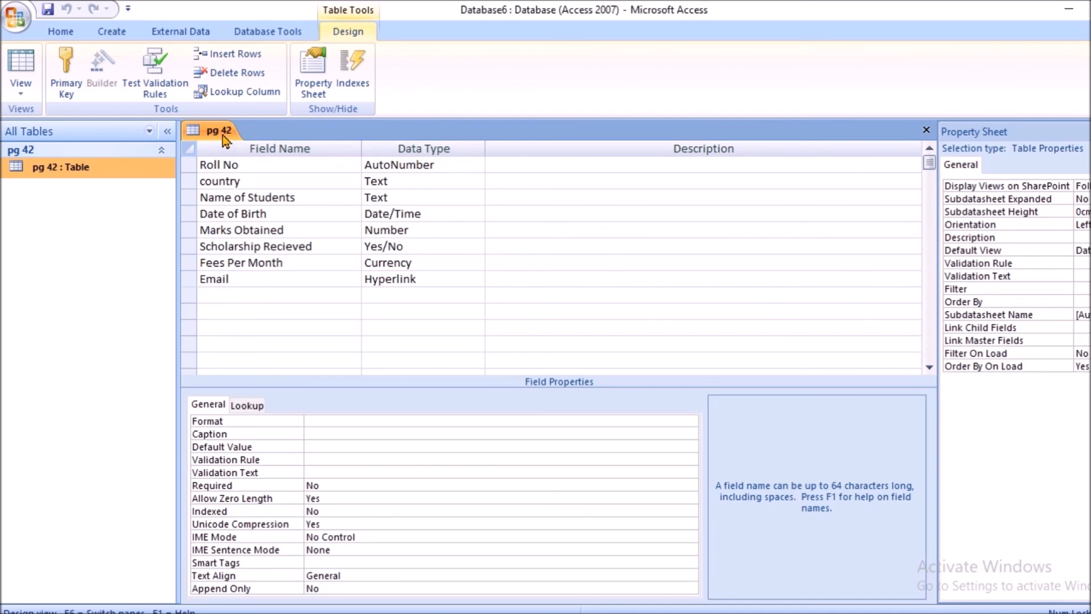
# Step: Delete the record with Roll No 1 from the pg 42 datasheet
pyautogui.hotkey('shift', 'F10')
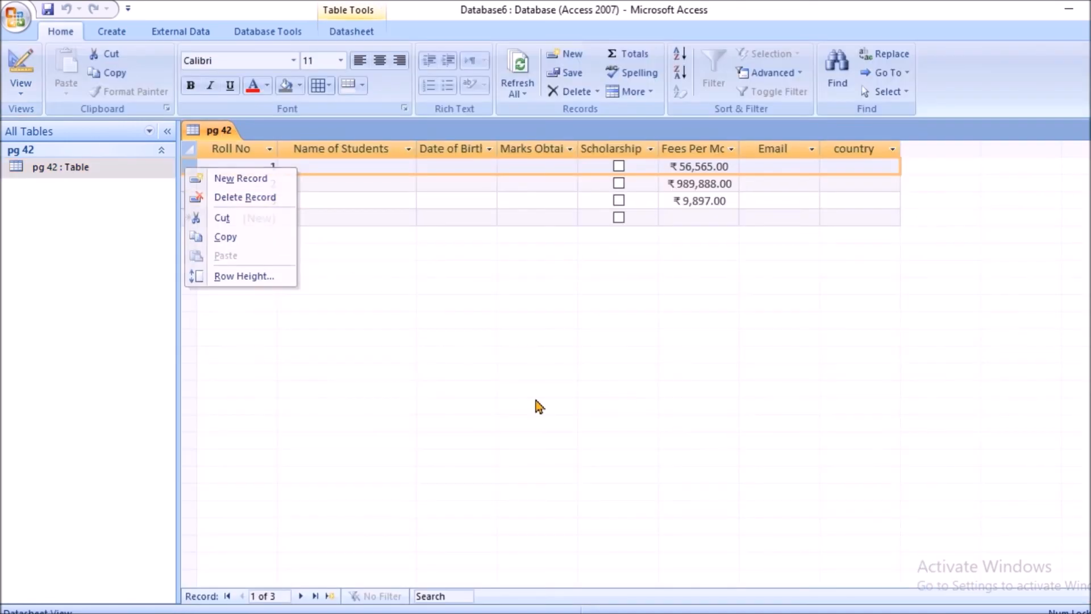
pyautogui.press('Escape')
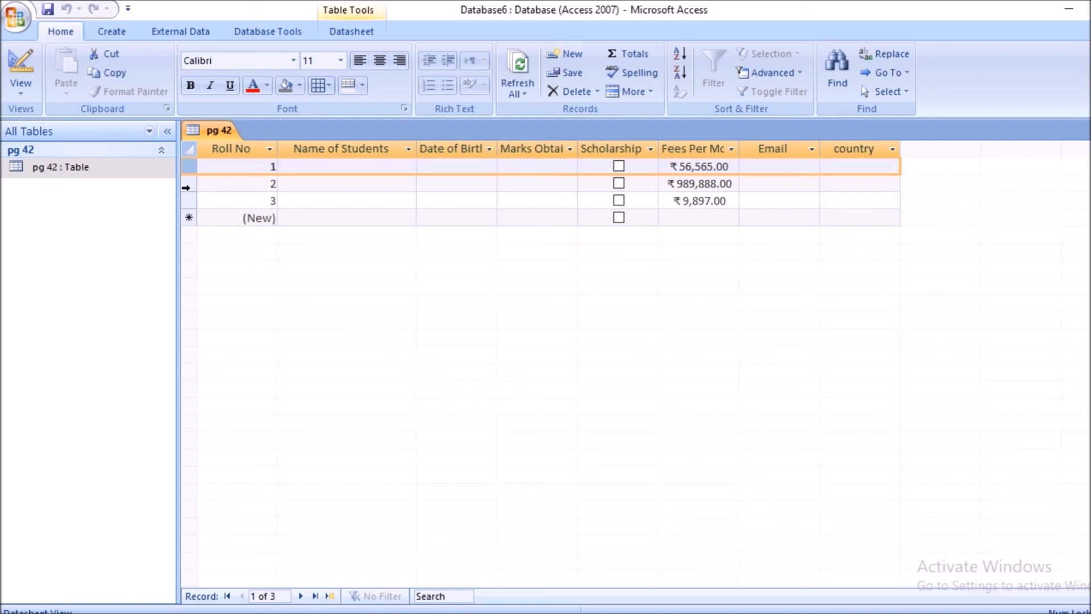
pyautogui.rightClick(187, 168)
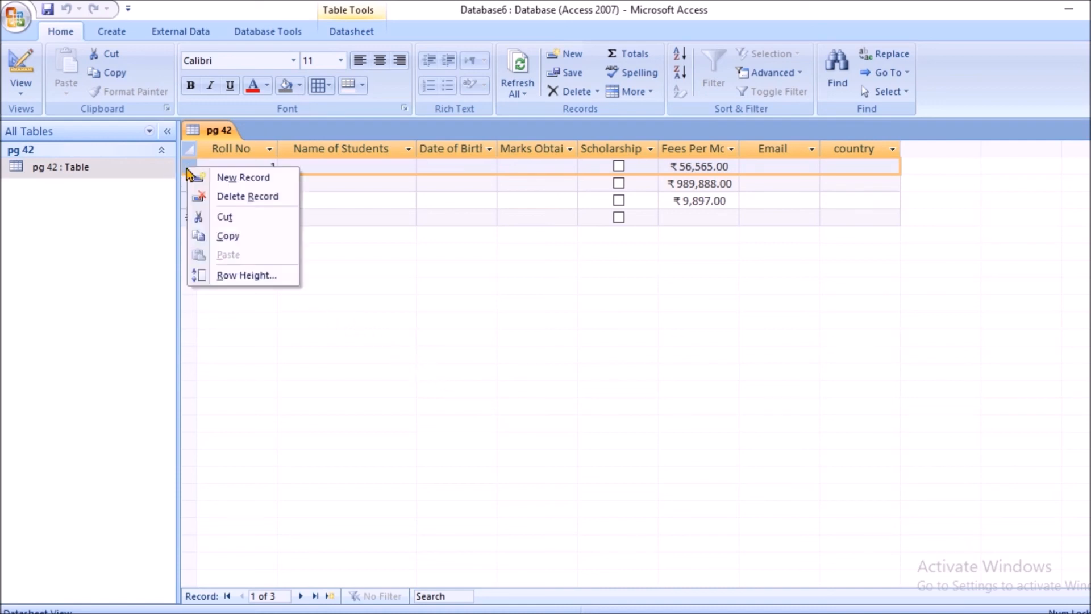
pyautogui.click(212, 196)
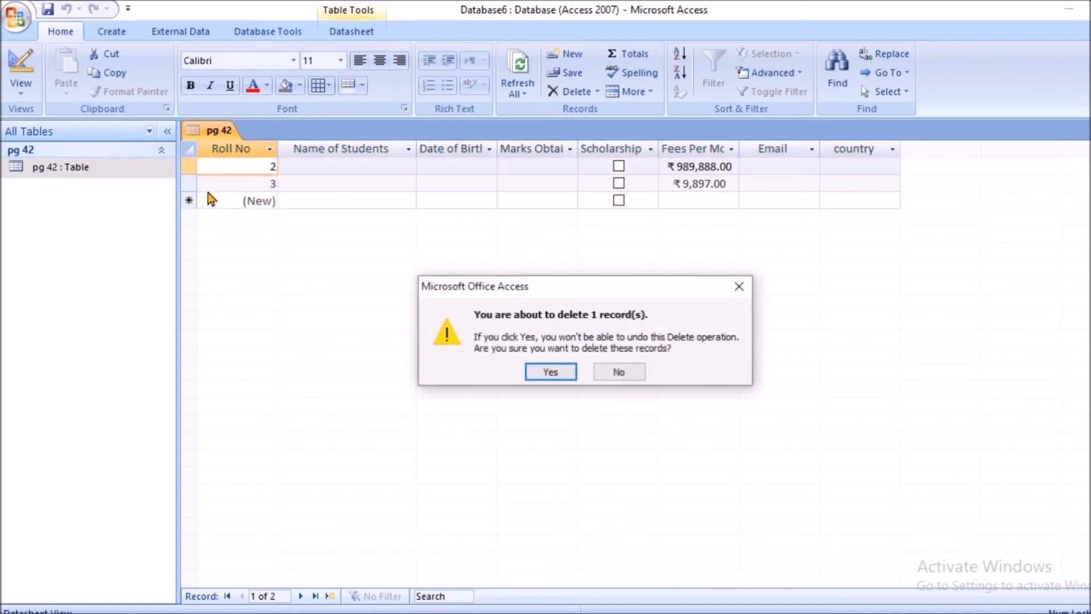
pyautogui.click(539, 374)
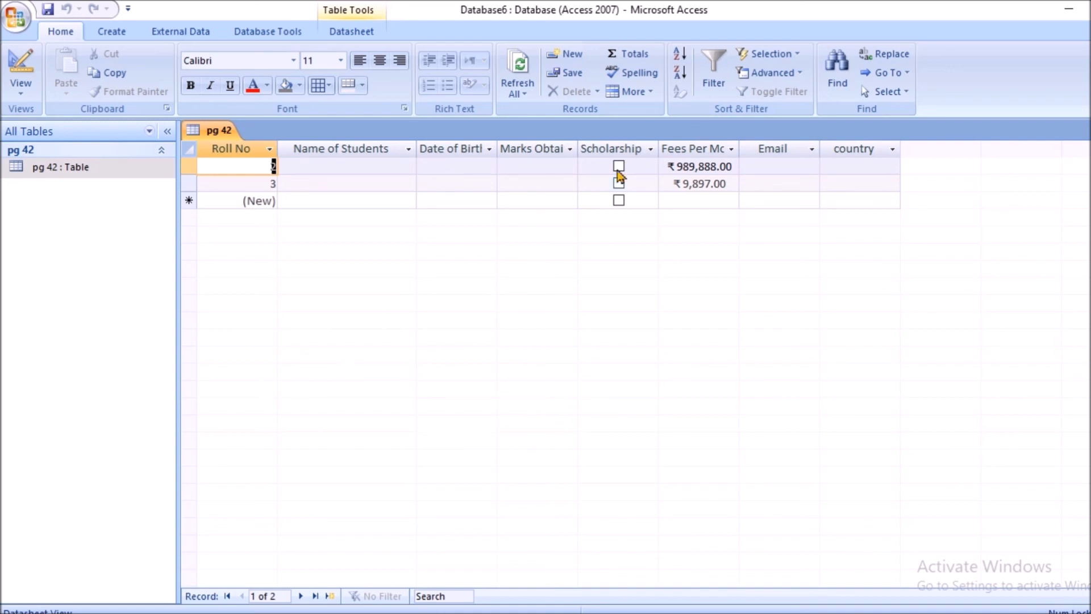
# Step: Permanently delete the Email column from the pg 42 datasheet
pyautogui.click(785, 147)
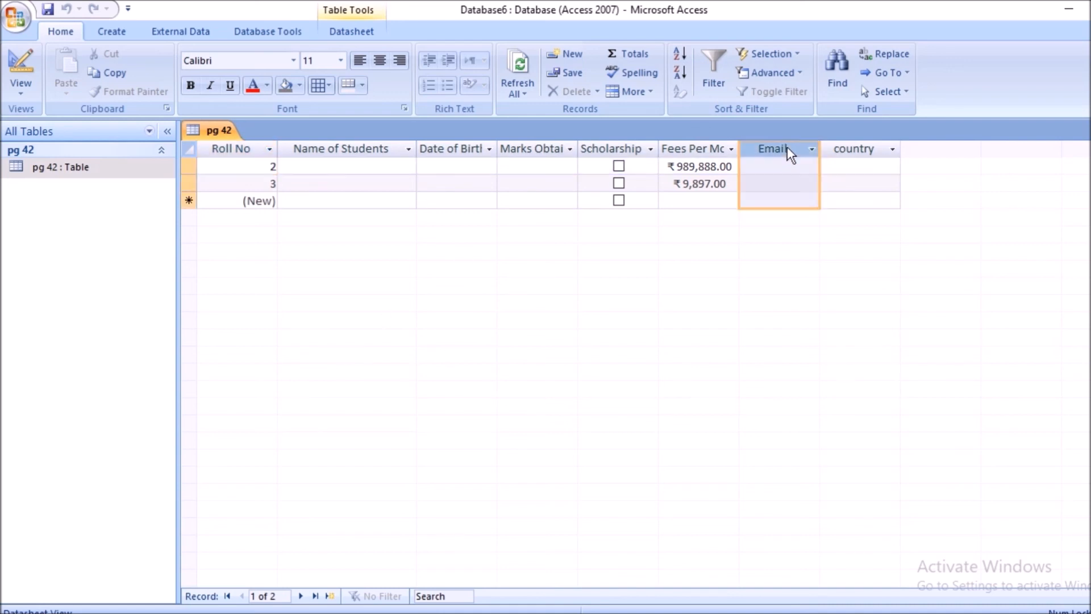
pyautogui.rightClick(786, 146)
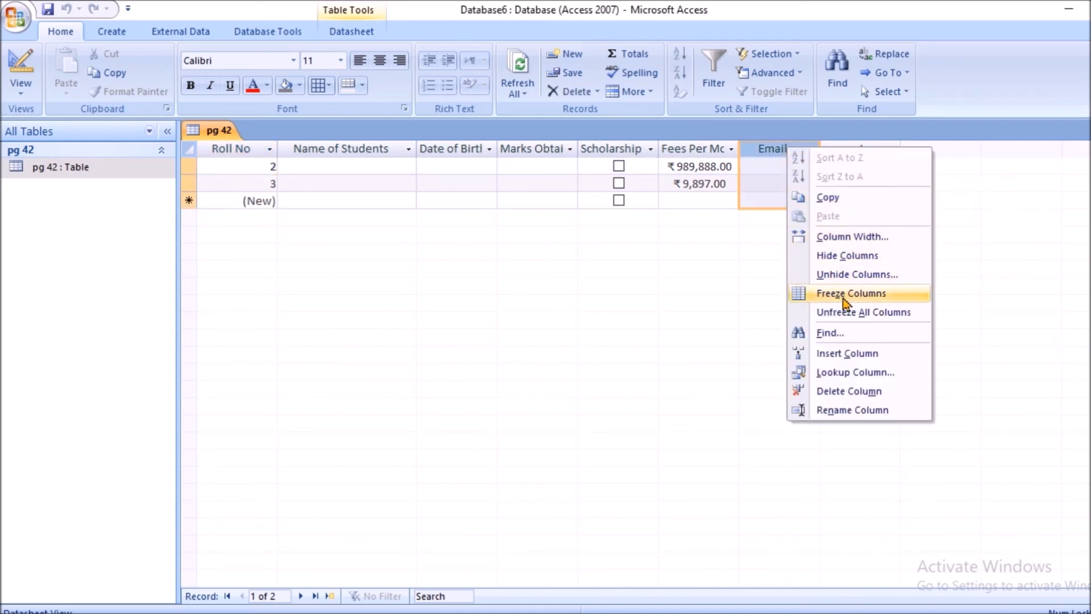
pyautogui.click(860, 391)
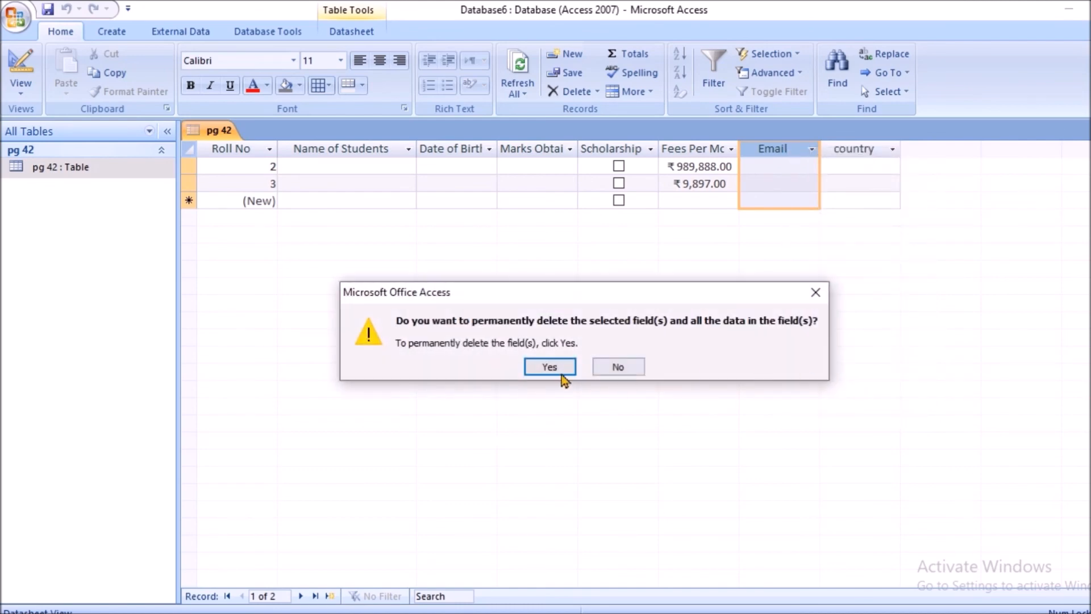
pyautogui.click(548, 366)
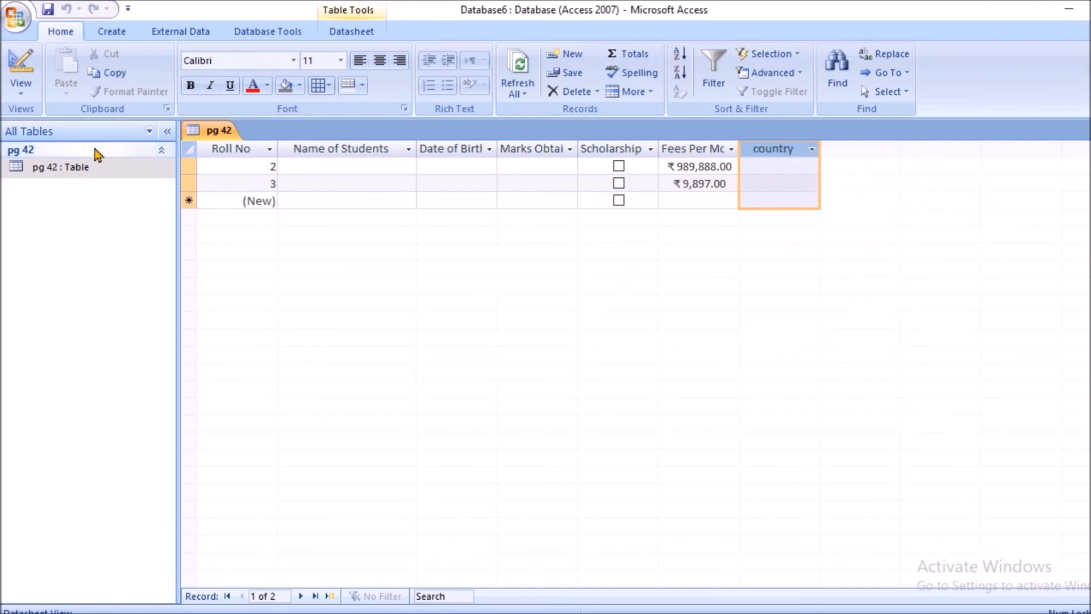
# Step: Switch the table to Design View and permanently delete the country field
pyautogui.click(24, 91)
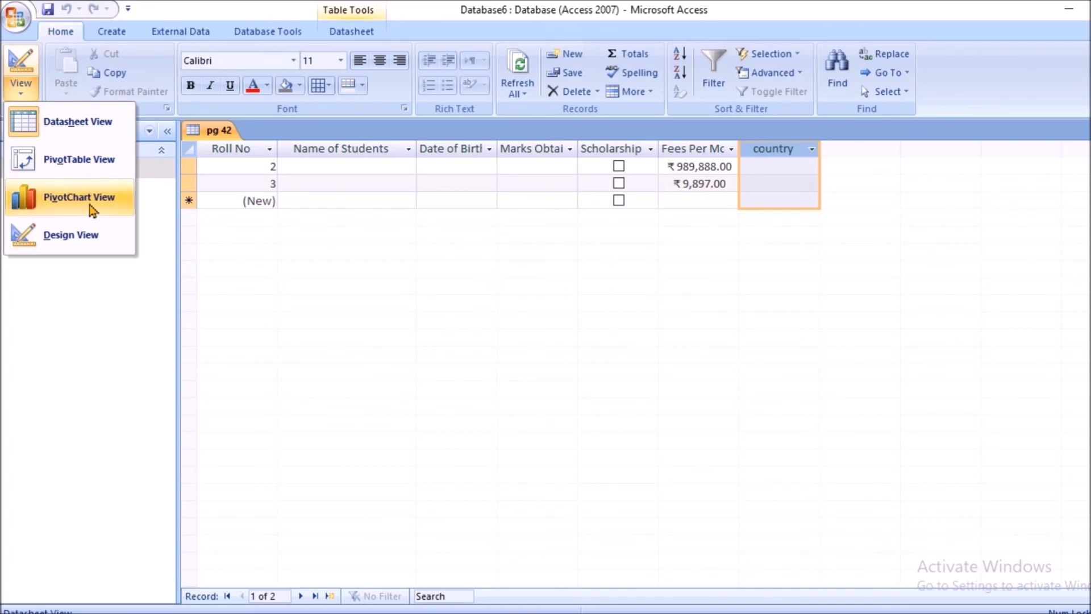
pyautogui.click(78, 235)
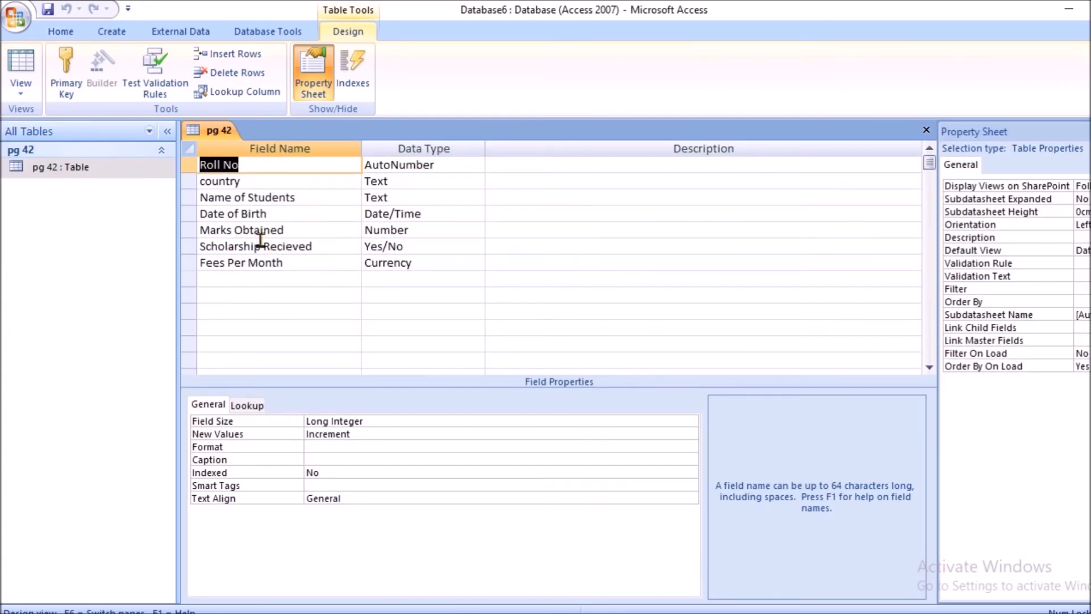
pyautogui.rightClick(262, 181)
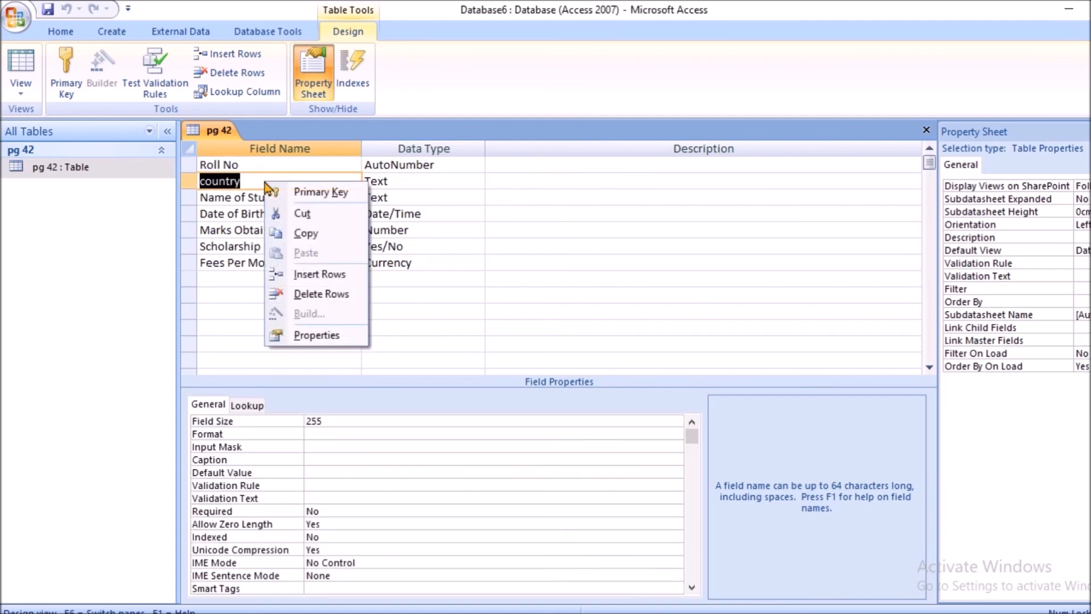
pyautogui.click(318, 294)
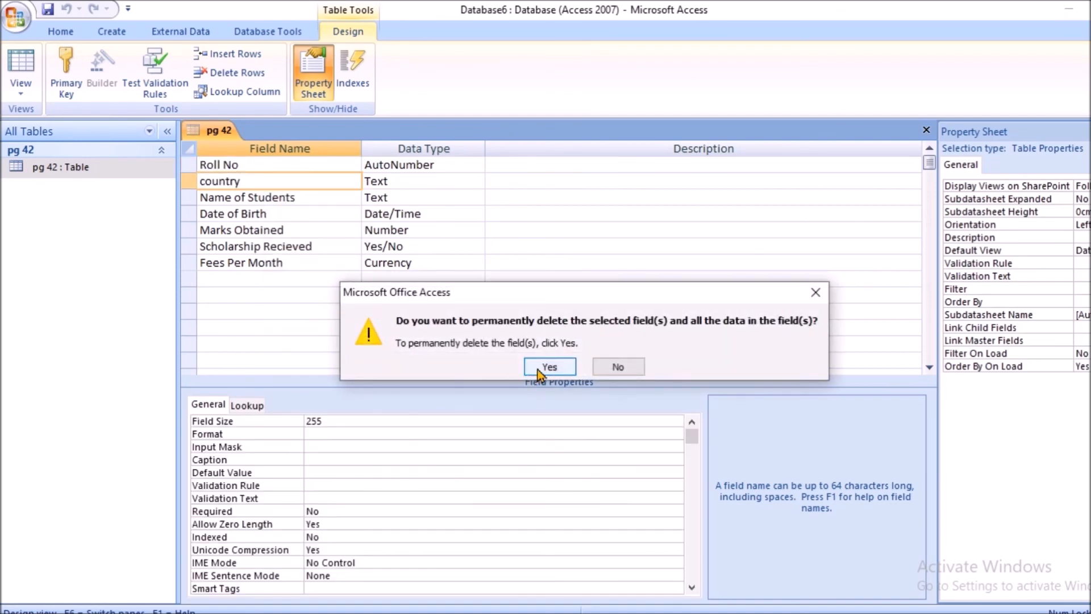
pyautogui.click(568, 366)
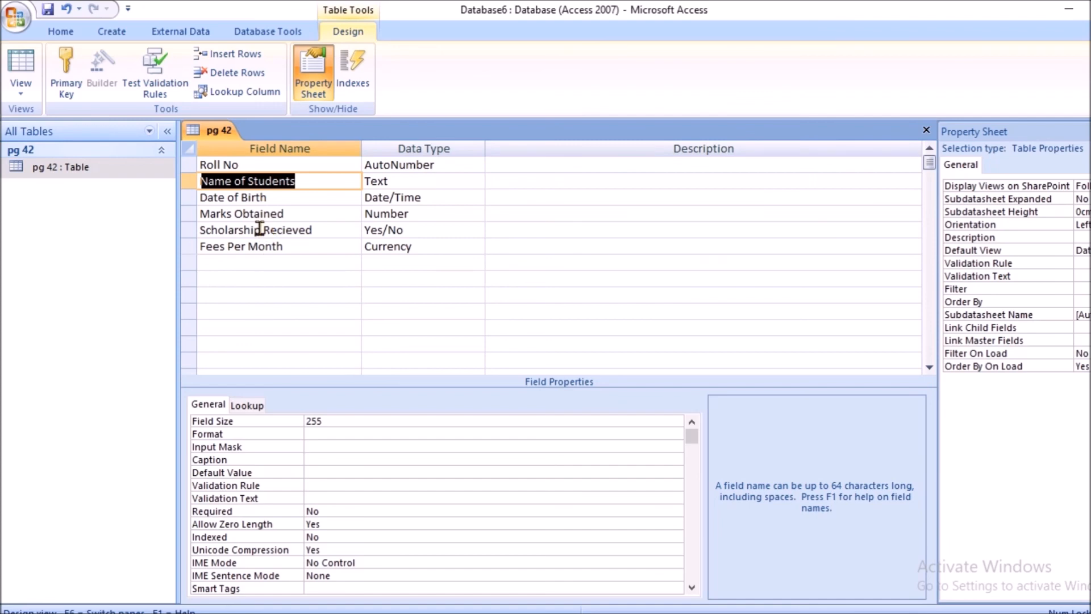
# Step: Save the table while returning to Datasheet View, and move the Roll No column between Marks Obtained and Scholarship Recieved
pyautogui.click(24, 94)
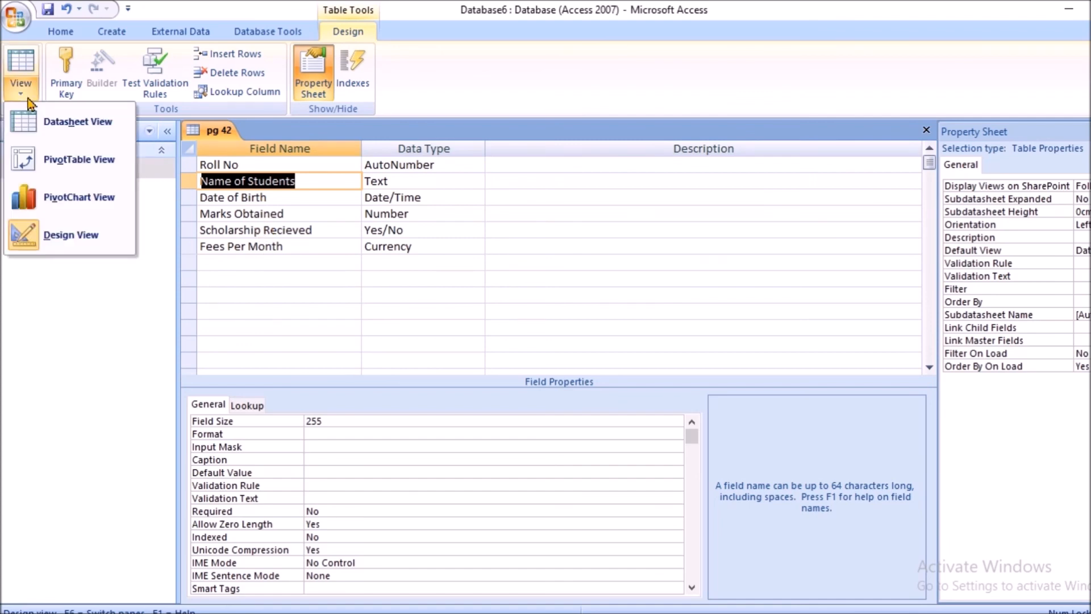
pyautogui.click(49, 124)
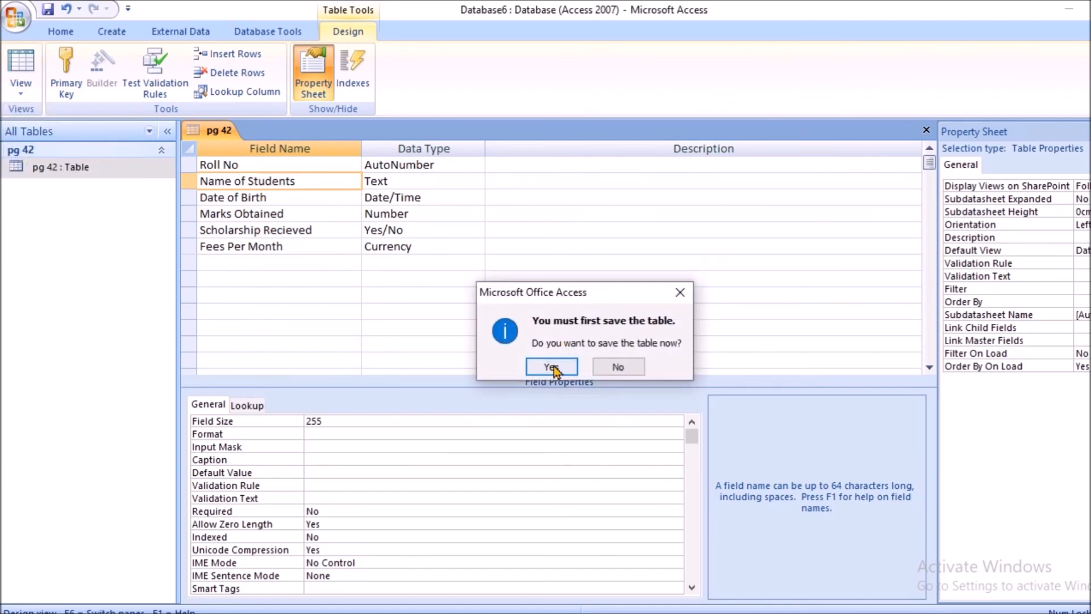
pyautogui.click(552, 367)
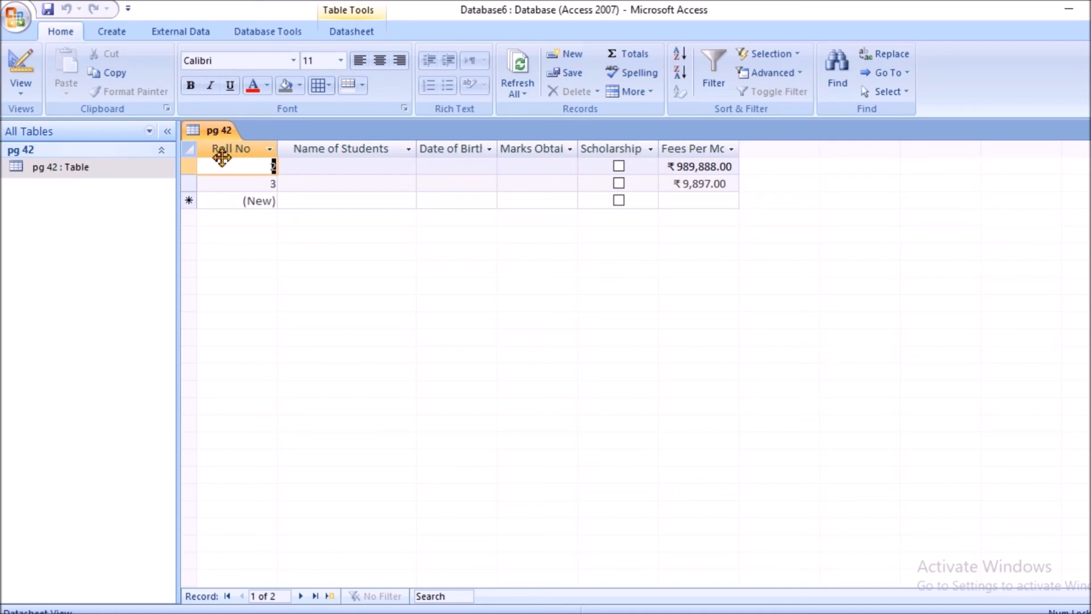
pyautogui.moveTo(221, 158); pyautogui.dragTo(632, 166)
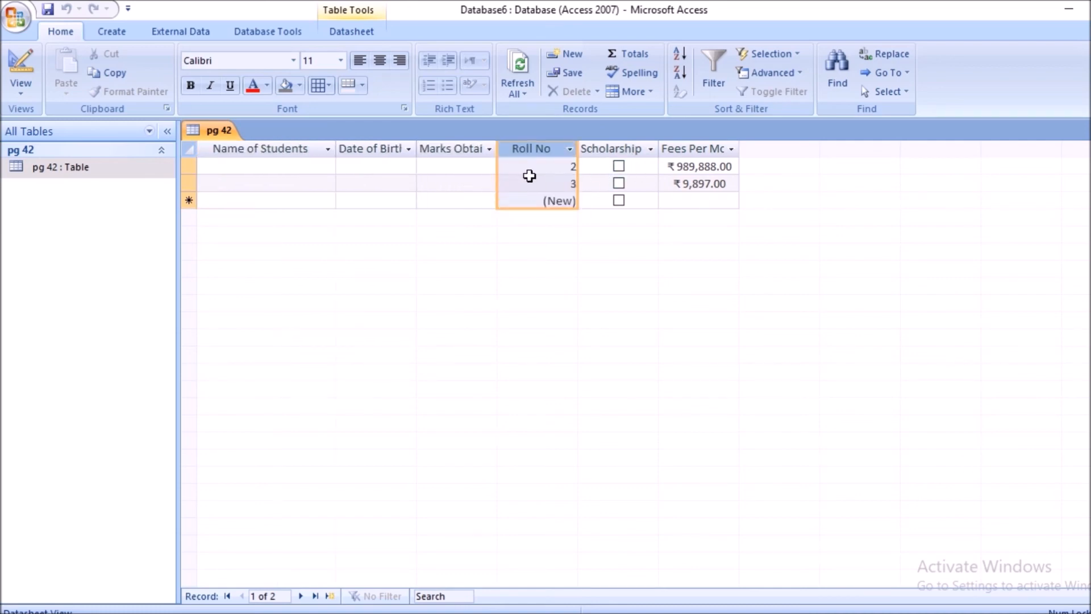